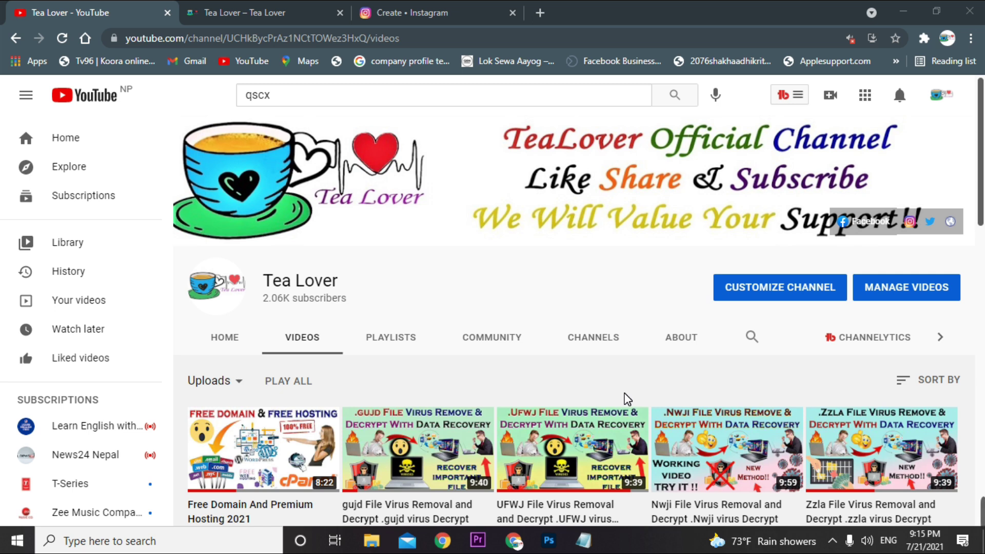
- Minimize the browser and review the list of ransomware extensions in the open Notepad note
scroll(662, 256, "down", 1)
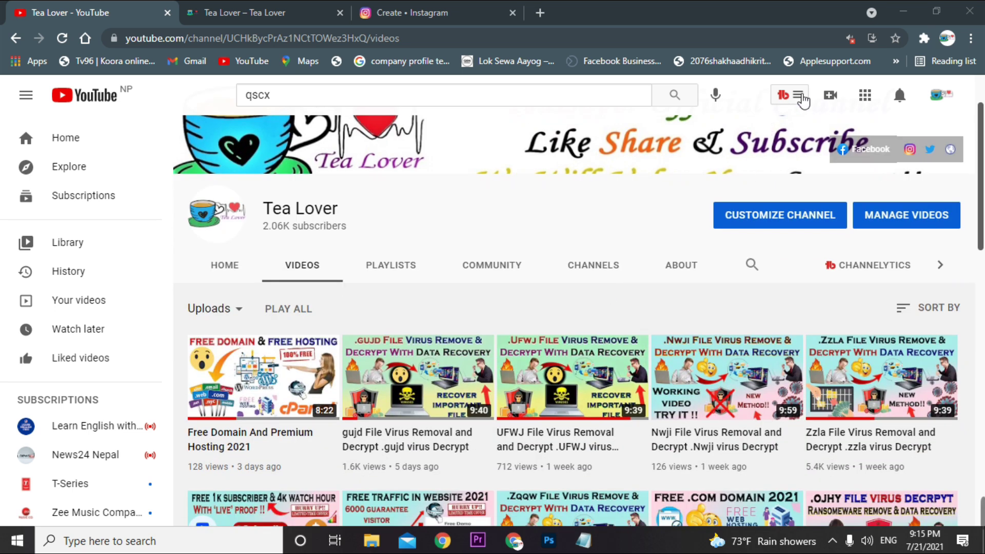
left_click(903, 10)
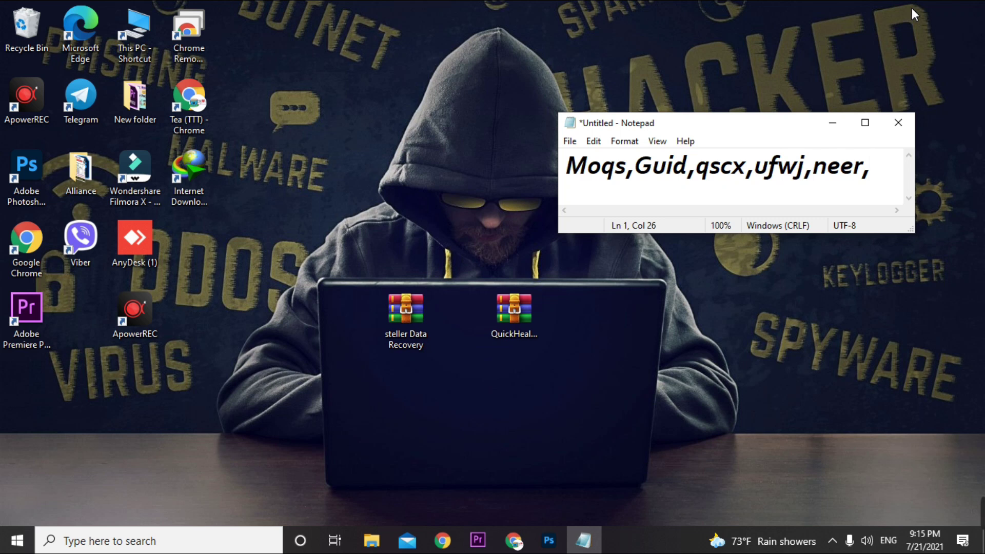
left_click_drag(892, 178, 547, 166)
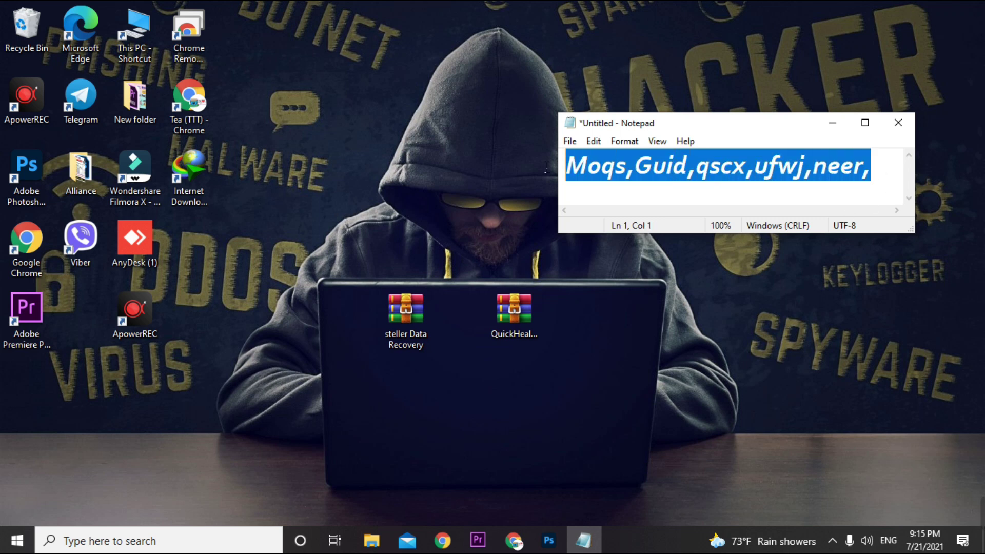
left_click(613, 173)
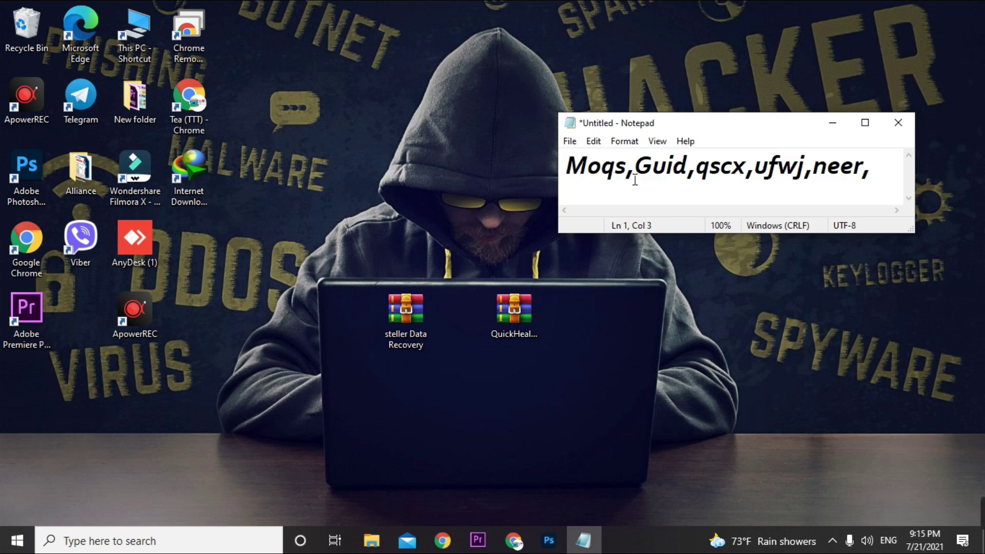
left_click(723, 175)
key("Left")
key("Left")
key("Left")
key("Left")
key("Left")
key("Left")
key("Left")
- Return to Chrome and open the "Ransomeware data recovery Process" post on the Tea Lover website
key("alt+Tab")
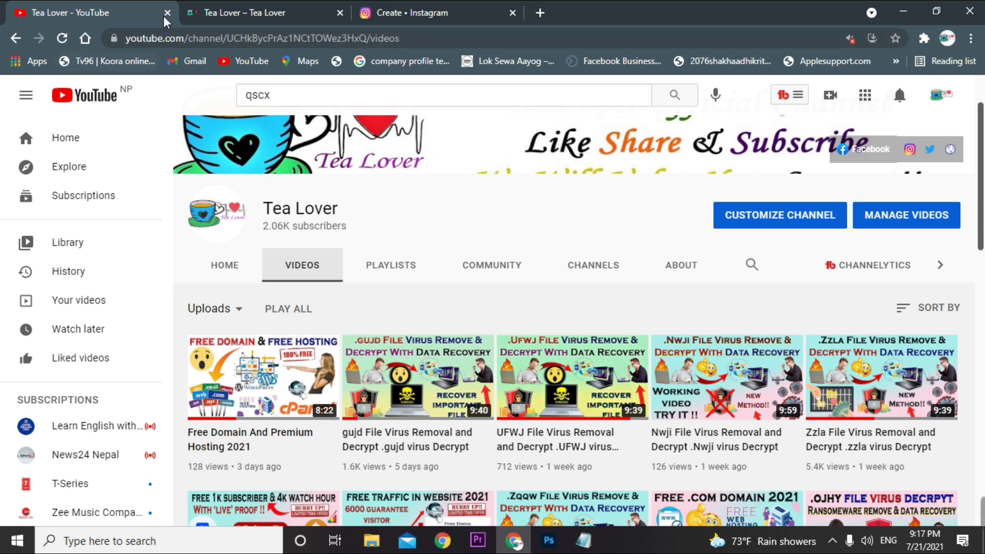
left_click(212, 12)
scroll(326, 480, "down", 1)
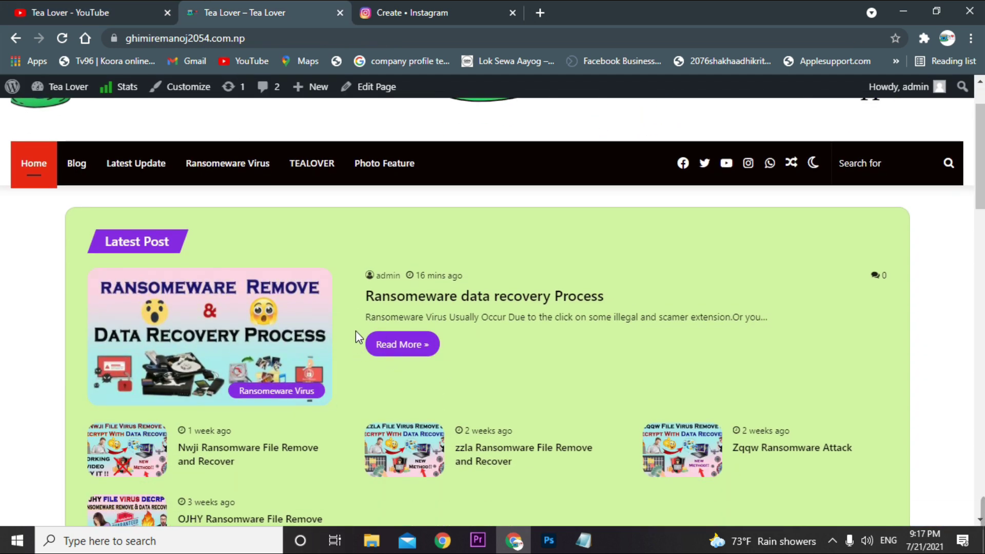
left_click(463, 300)
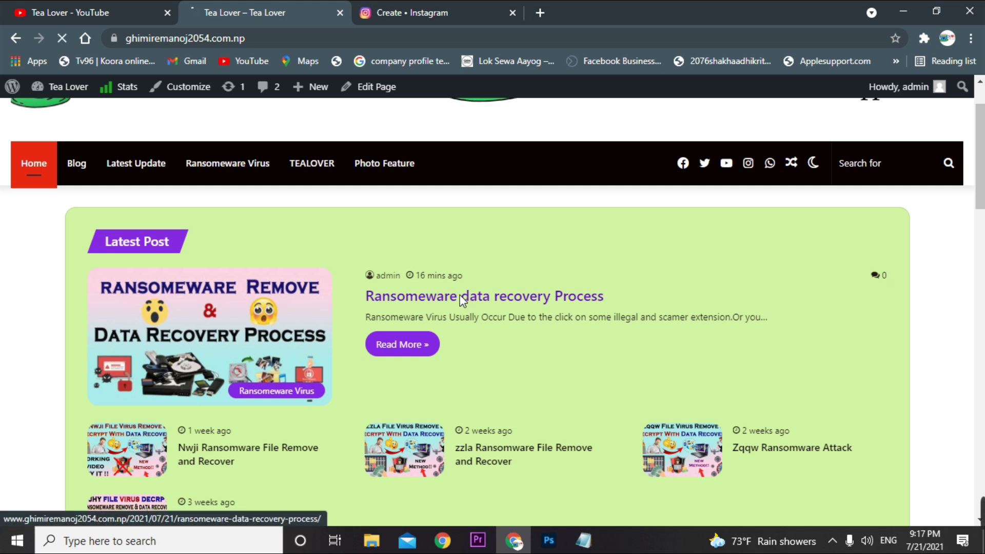
- Examine the recovery instructions in the post, down to the download link and archive password, and return to its beginning
scroll(459, 267, "down", 2)
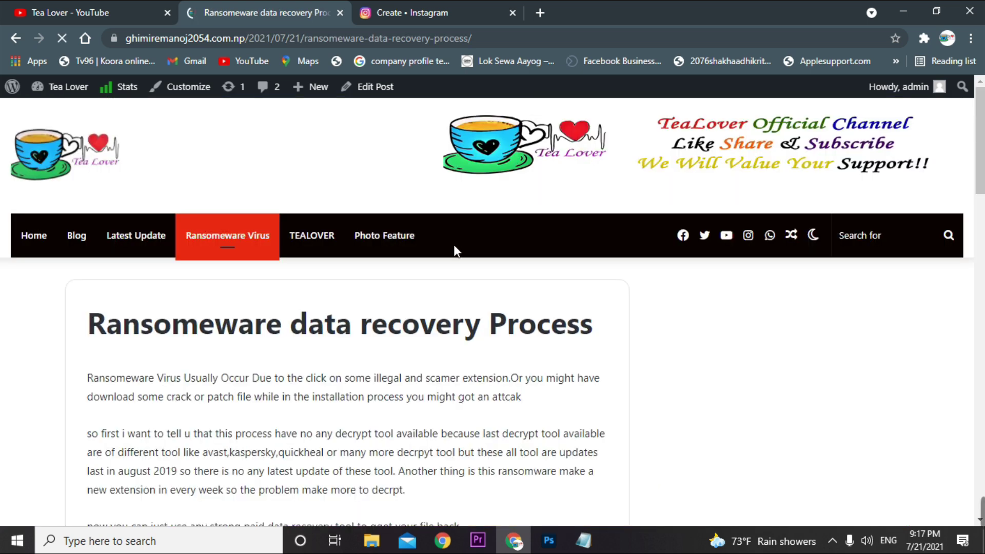
scroll(455, 246, "down", 2)
left_click_drag(171, 180, 213, 251)
scroll(284, 207, "down", 3)
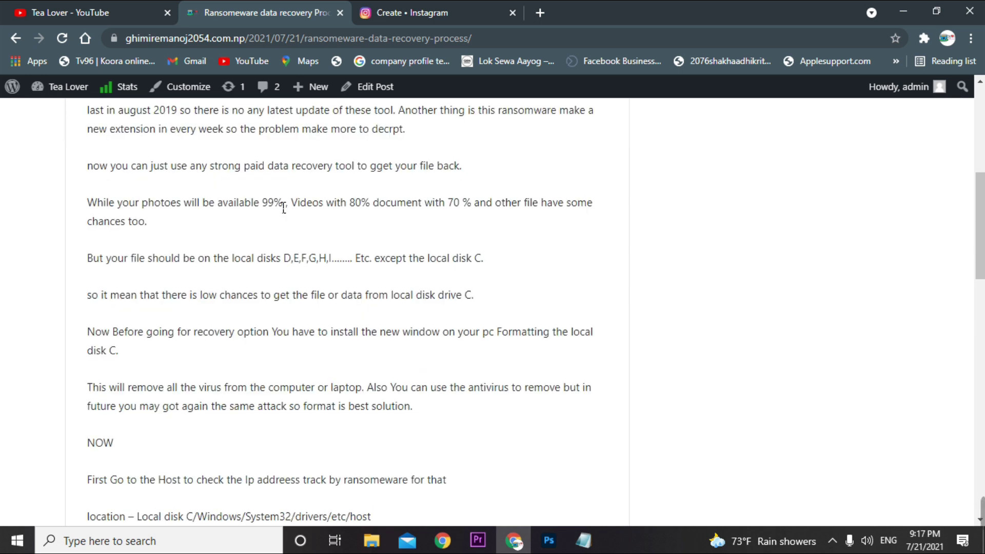
scroll(284, 207, "down", 7)
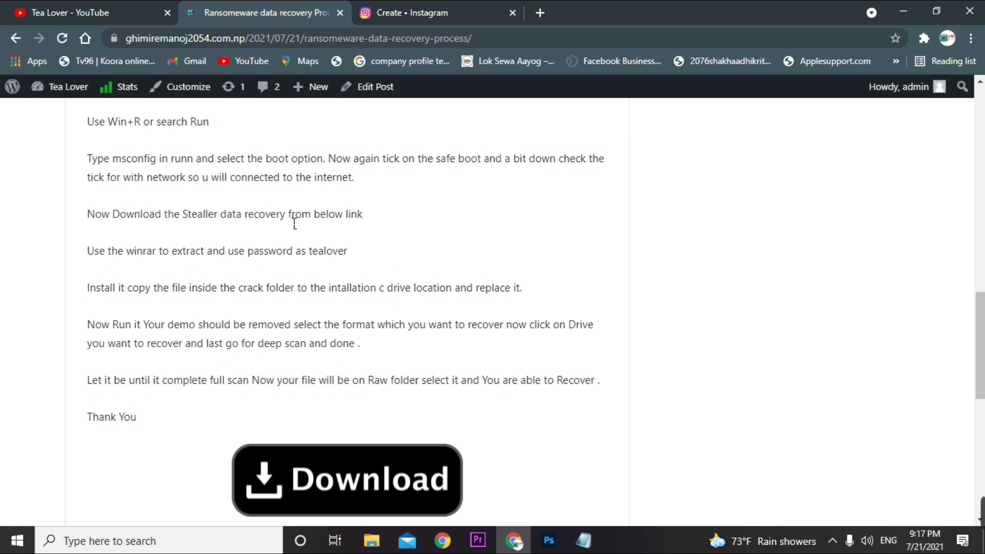
left_click_drag(224, 389, 221, 226)
left_click(396, 216)
scroll(396, 215, "down", 3)
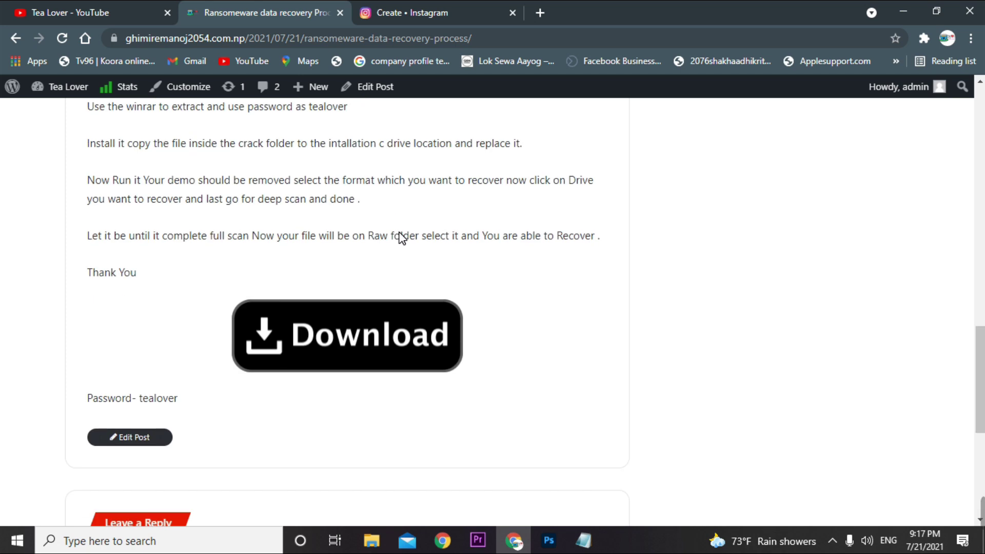
scroll(404, 238, "up", 20)
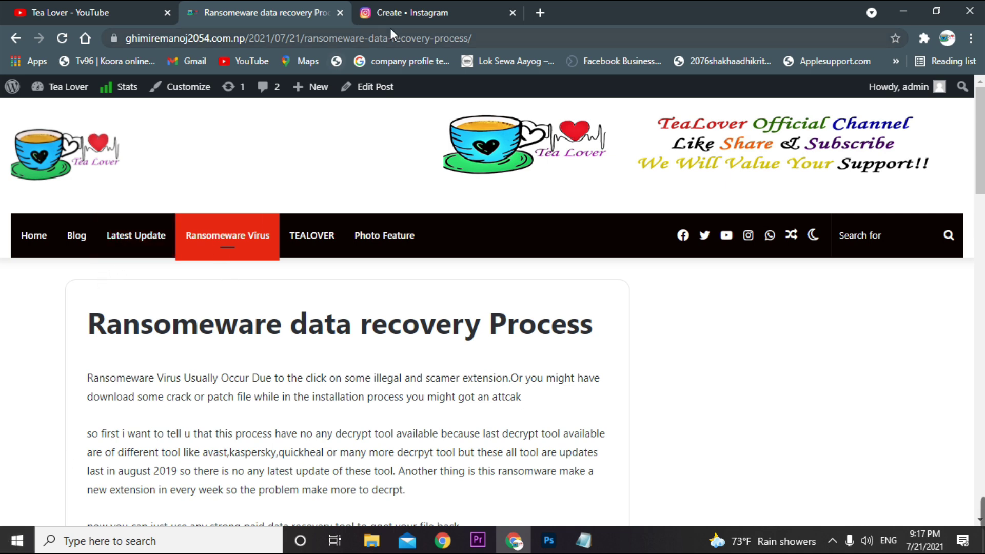
- View the Tea Lover Instagram profile's account name, and return to the YouTube channel page
key("ctrl+Tab")
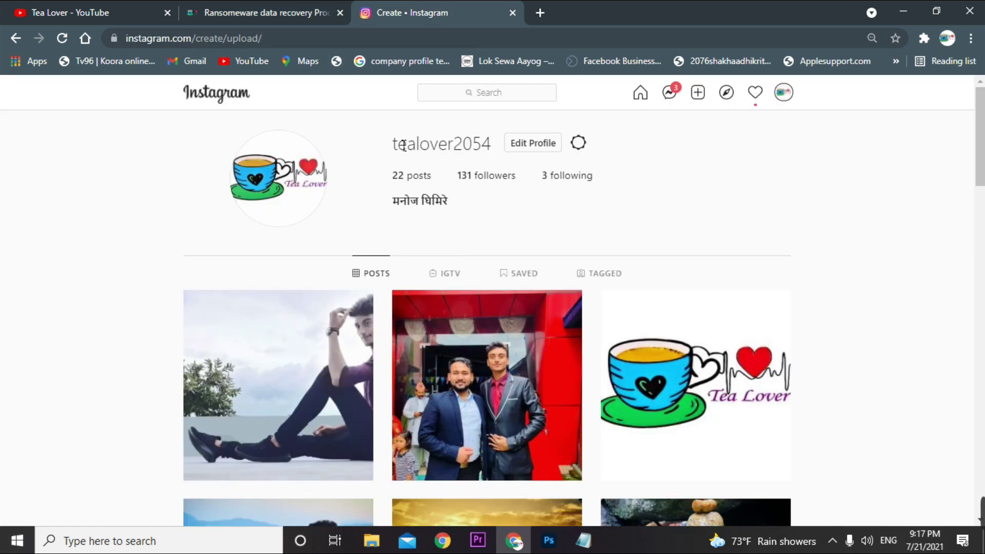
left_click_drag(459, 146, 473, 153)
left_click(478, 162)
left_click(278, 16)
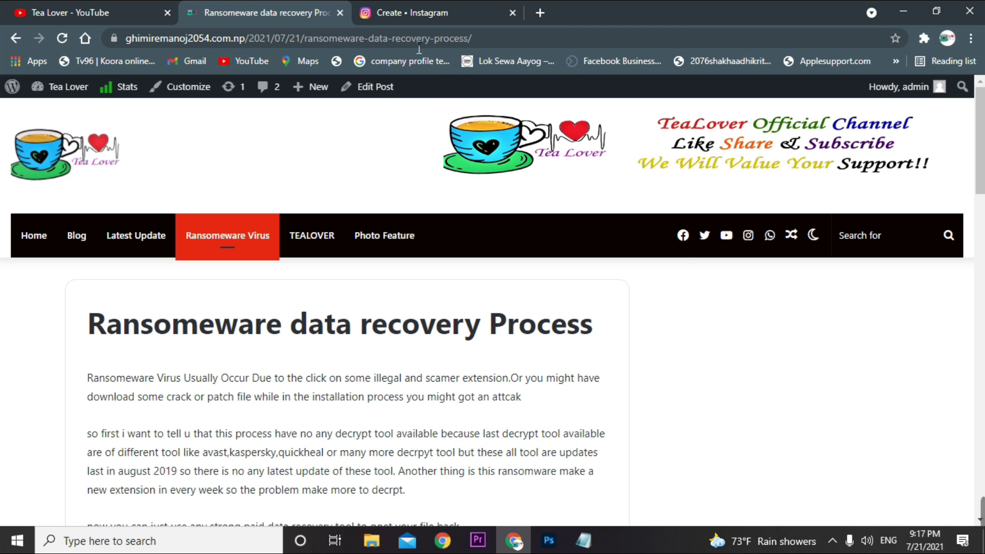
left_click(110, 17)
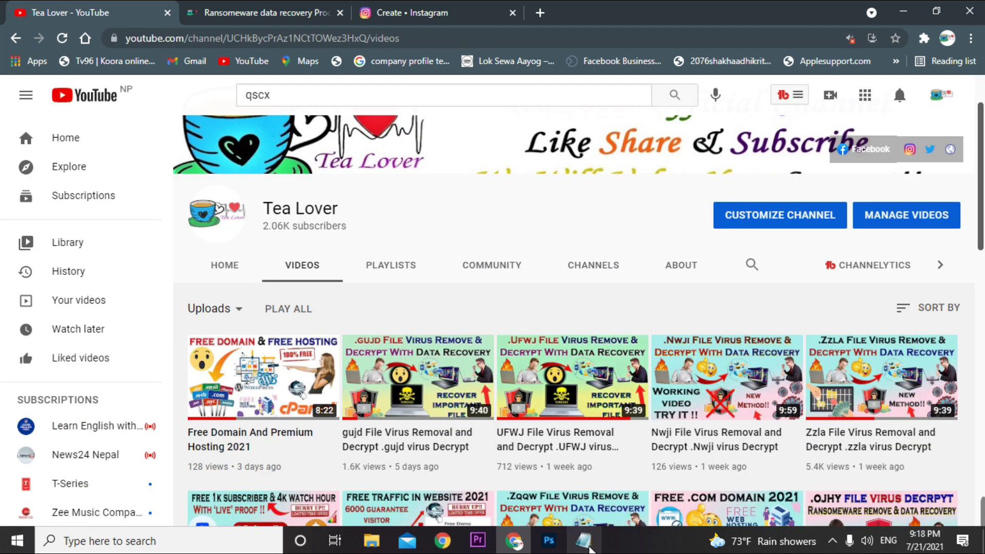
- Recheck the extension list in the Notepad note and revisit the data recovery post before minimizing the browser
left_click(585, 542)
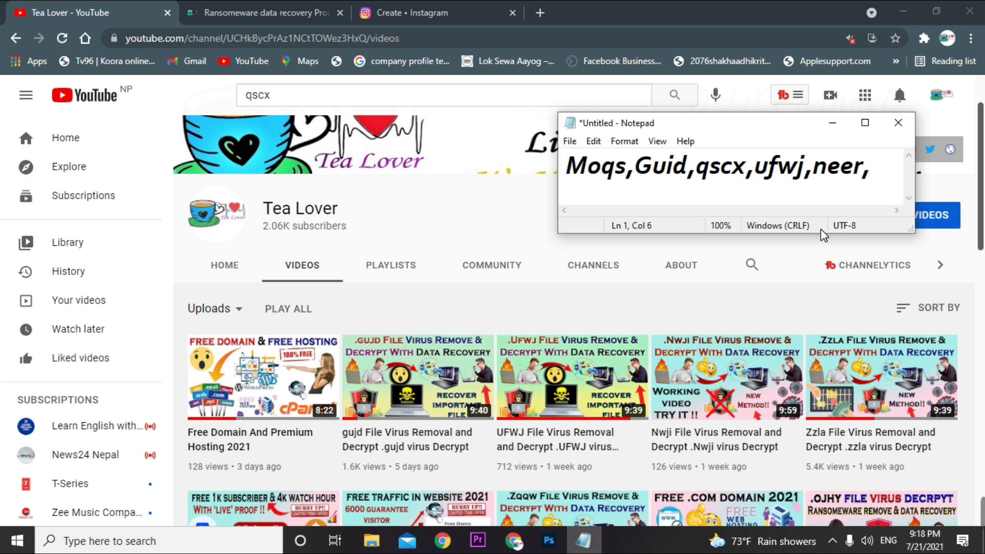
left_click_drag(882, 176, 548, 192)
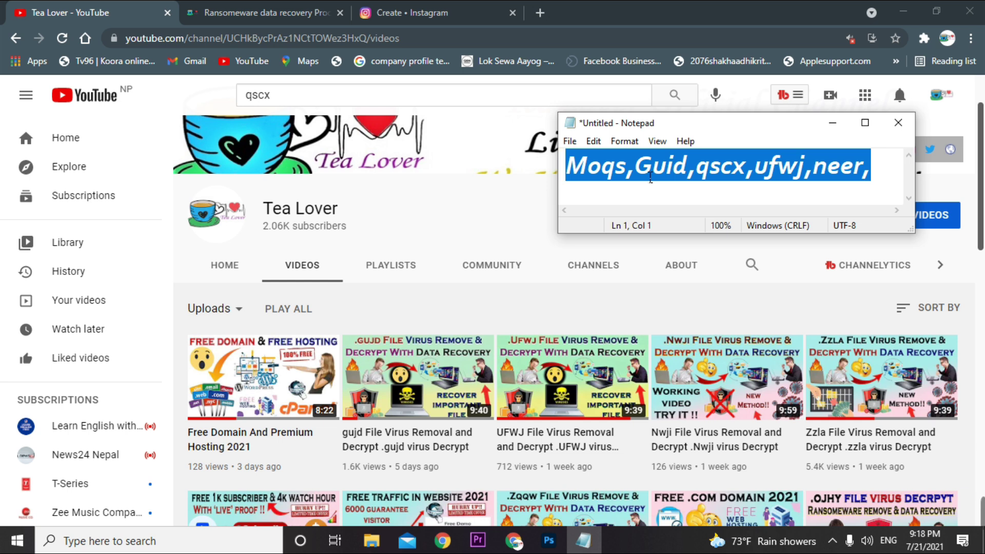
left_click(475, 213)
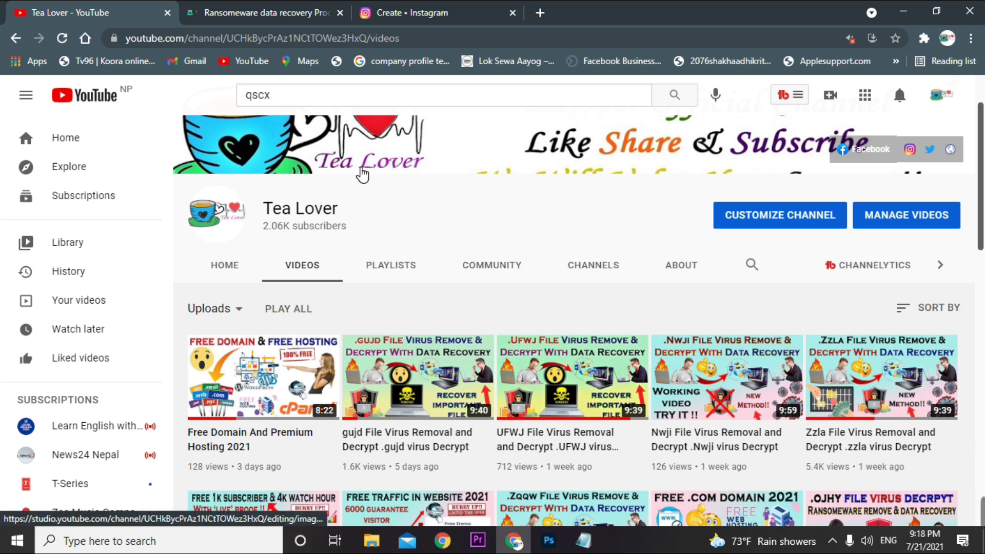
left_click(242, 19)
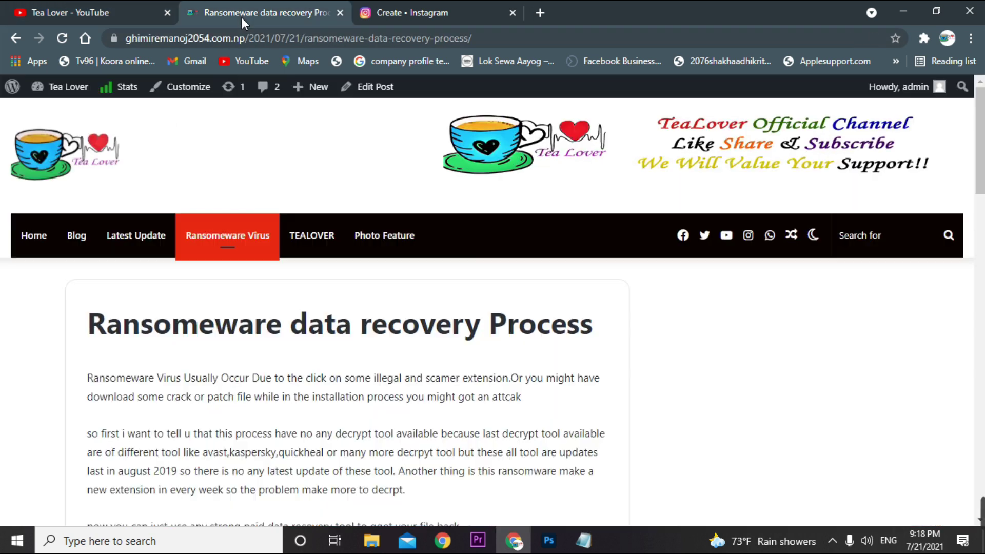
left_click(903, 20)
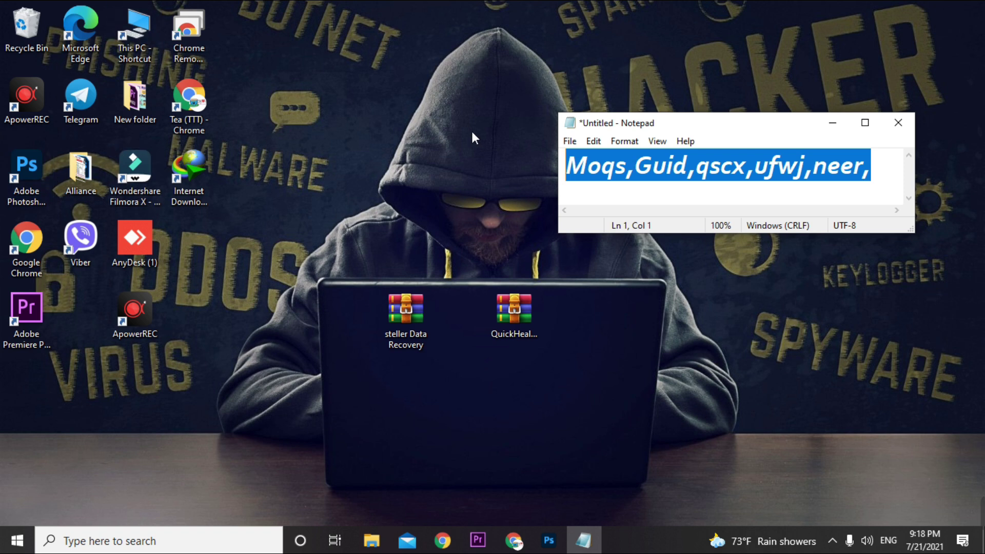
left_click(630, 175)
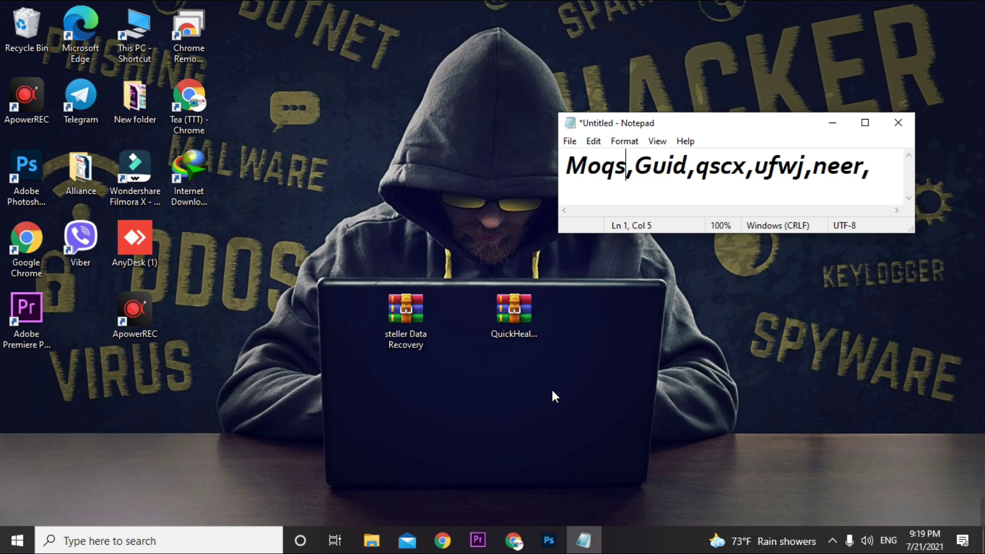
- Extract the QuickHeal_Decryption_Tool archive into its own folder on the desktop
left_click_drag(552, 390, 511, 329)
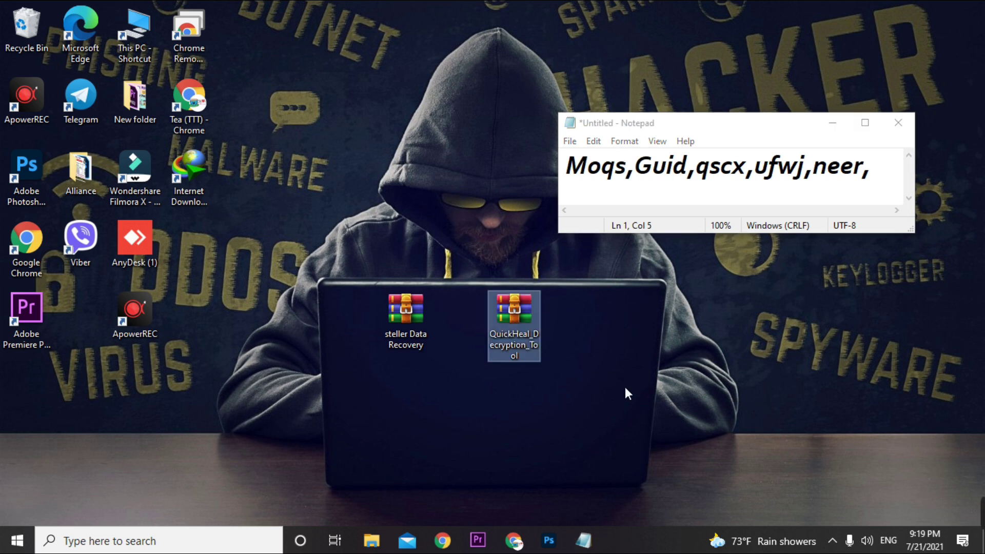
right_click(518, 332)
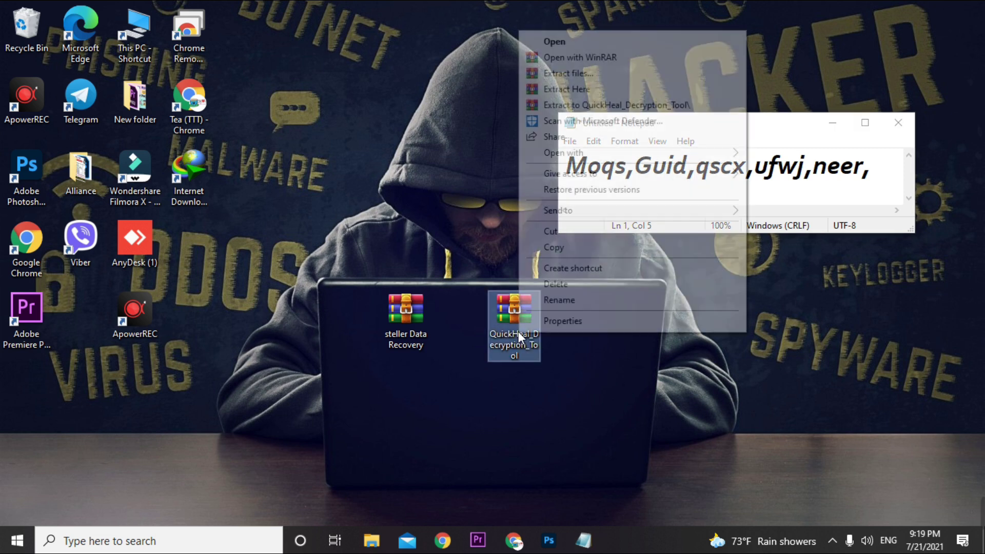
left_click(566, 73)
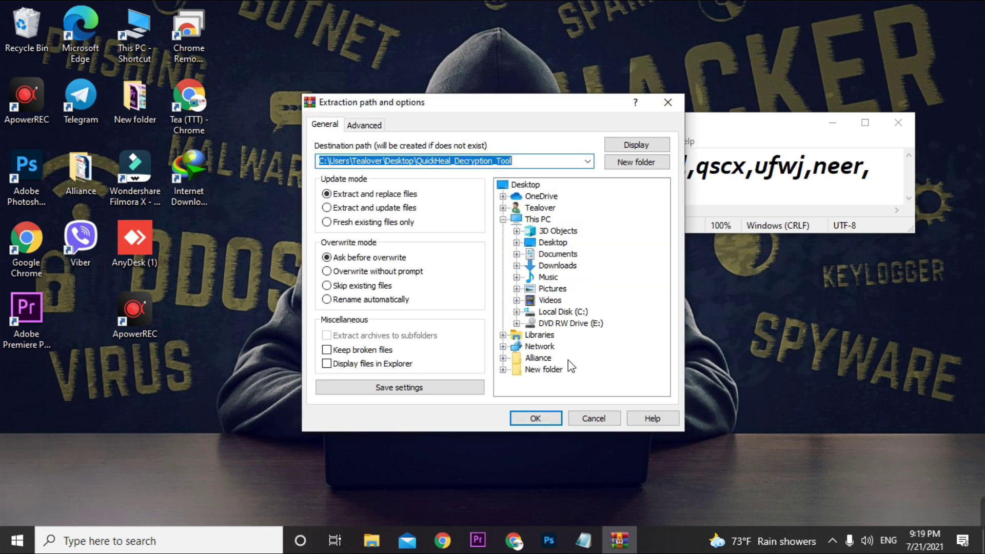
left_click(527, 415)
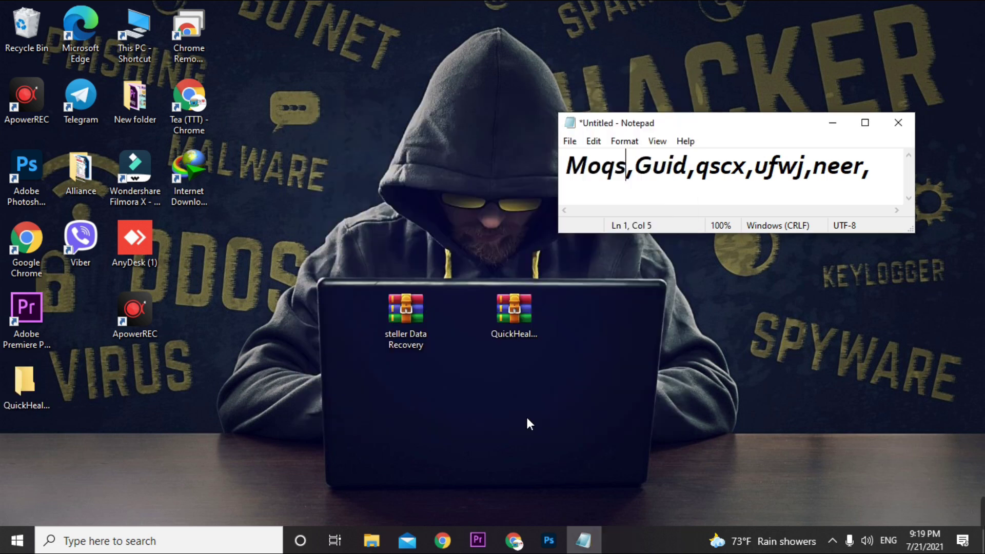
- Open the extracted QuickHeal_Decryption_Tool folder and try to run Ransomware decryptor without administrator rights
double_click(11, 401)
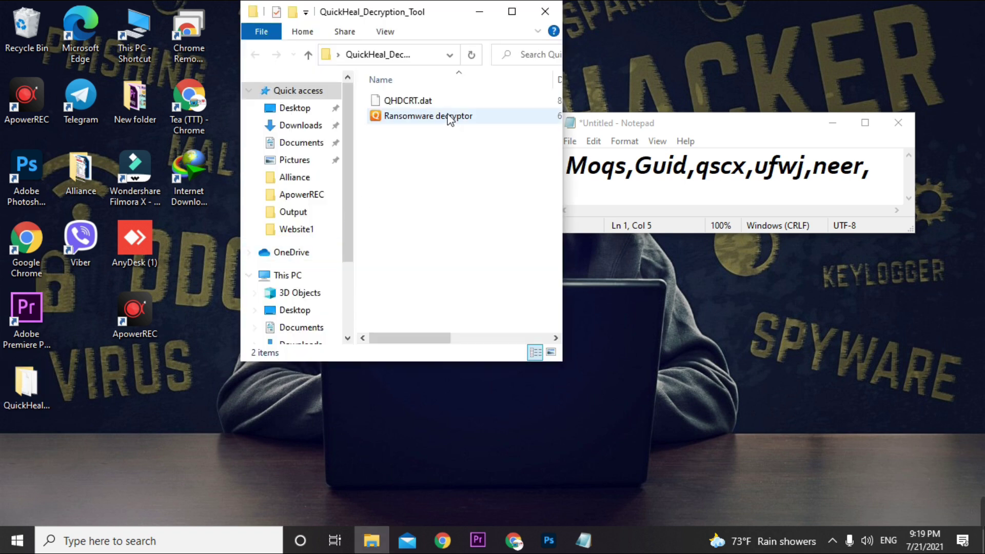
left_click(449, 120)
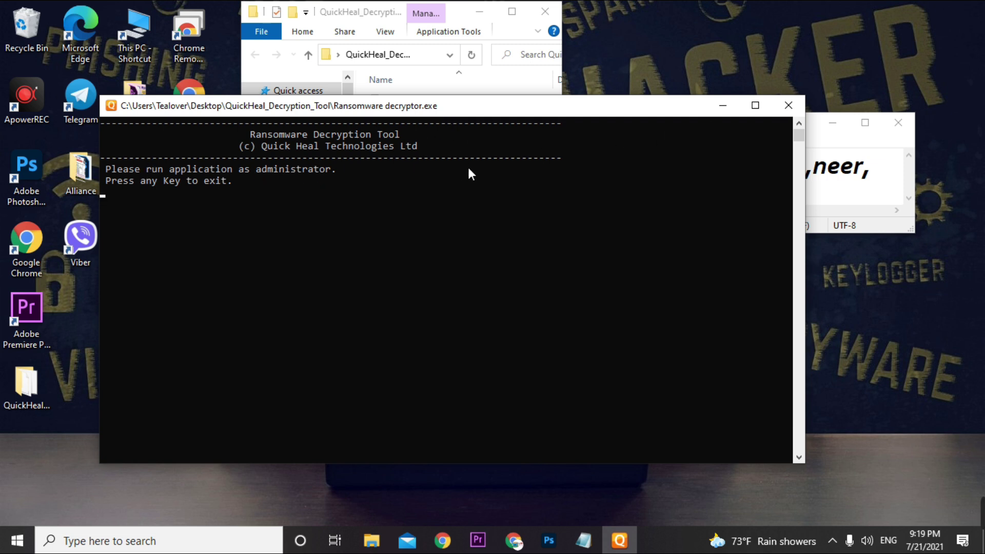
left_click(790, 114)
- Run Ransomware decryptor as administrator and examine its supported file types, especially the STOP Djvu extensions
right_click(457, 118)
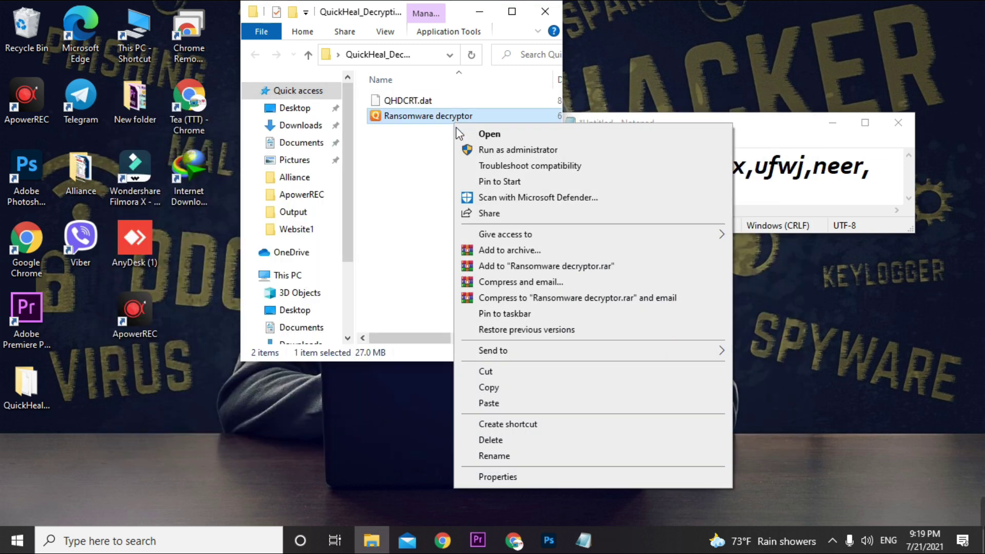
left_click(495, 151)
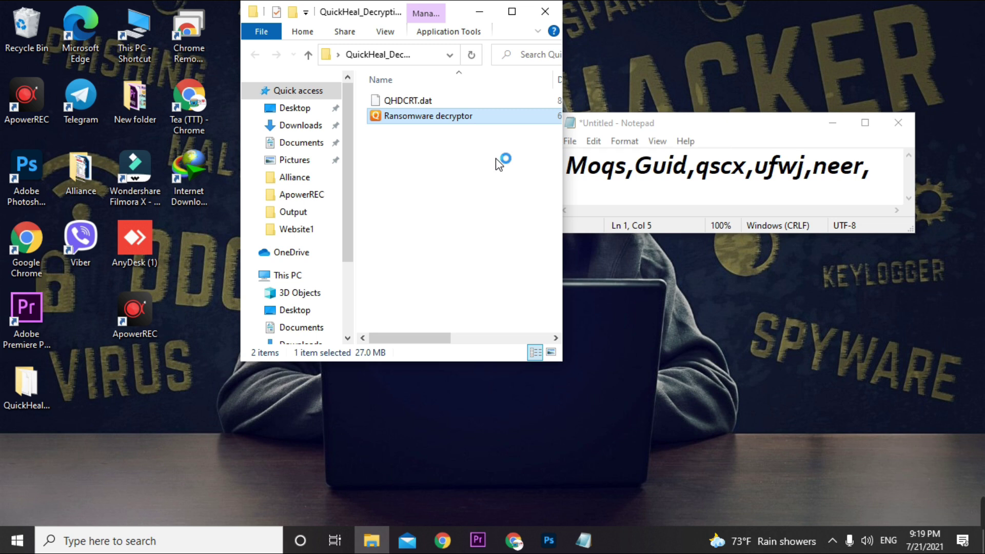
scroll(337, 198, "up", 4)
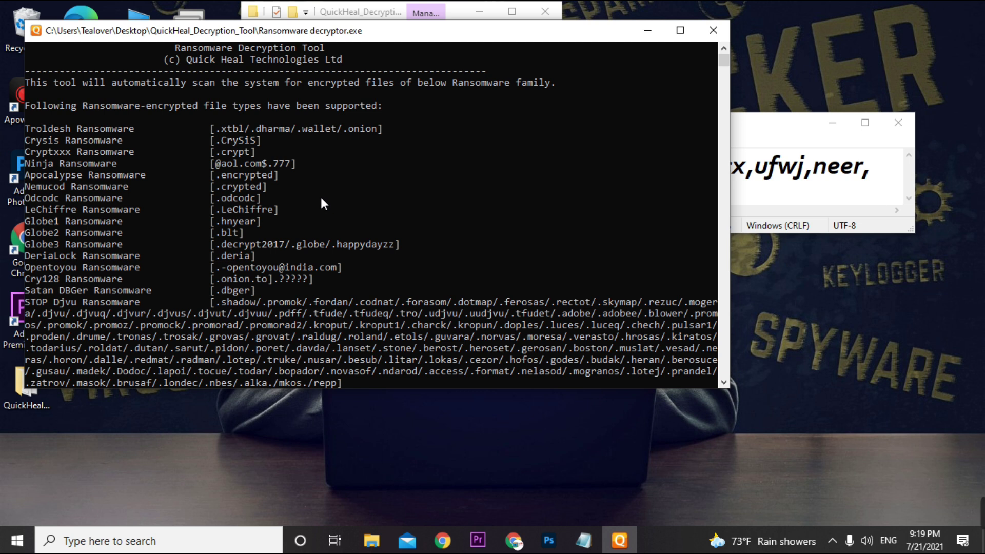
scroll(341, 236, "down", 2)
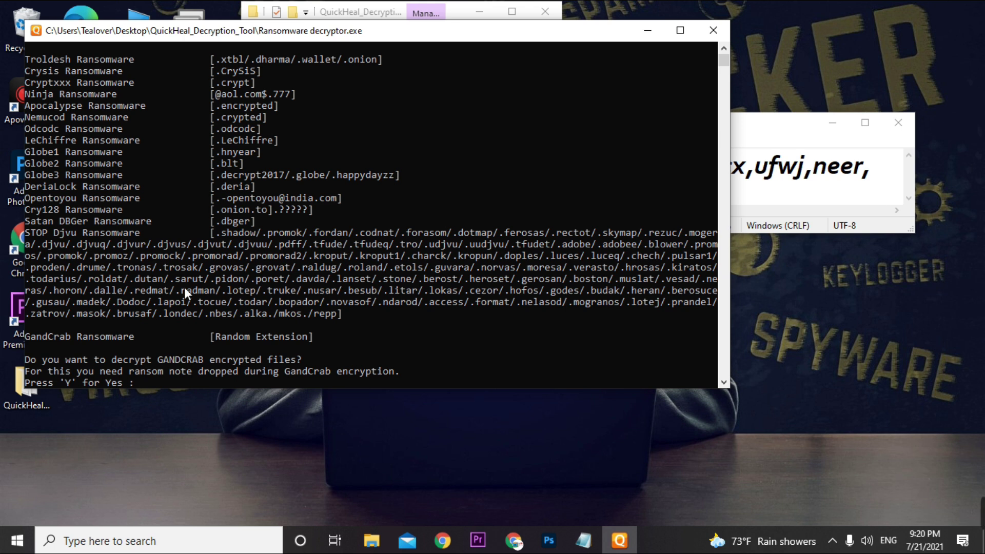
left_click_drag(75, 243, 711, 314)
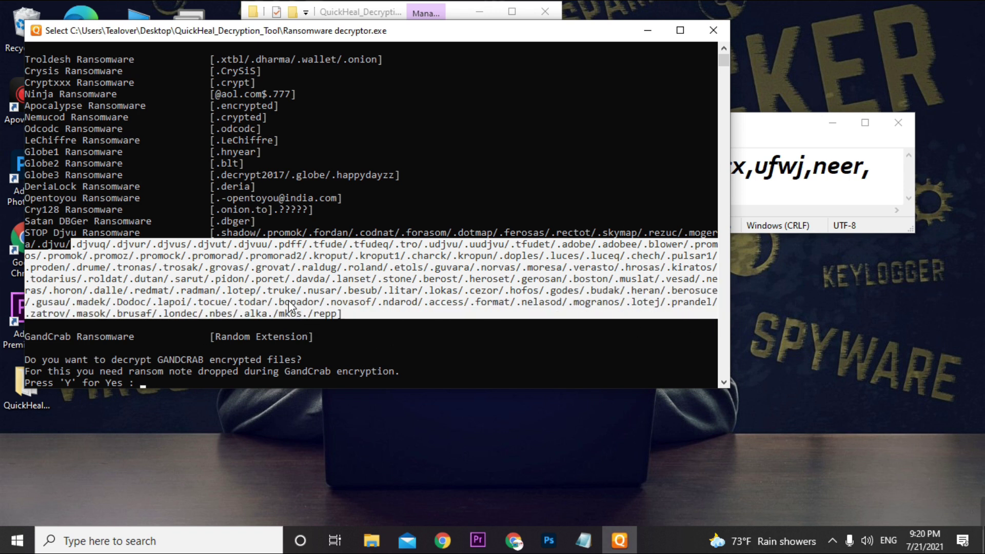
left_click(266, 297)
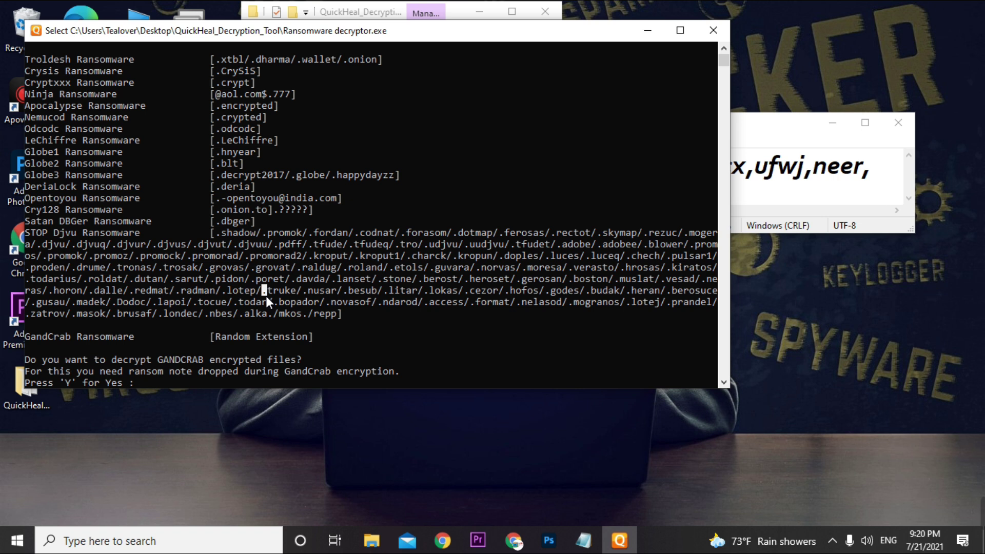
mouse_move(458, 279)
left_mouse_down()
mouse_move(467, 304)
mouse_move(459, 284)
left_mouse_up()
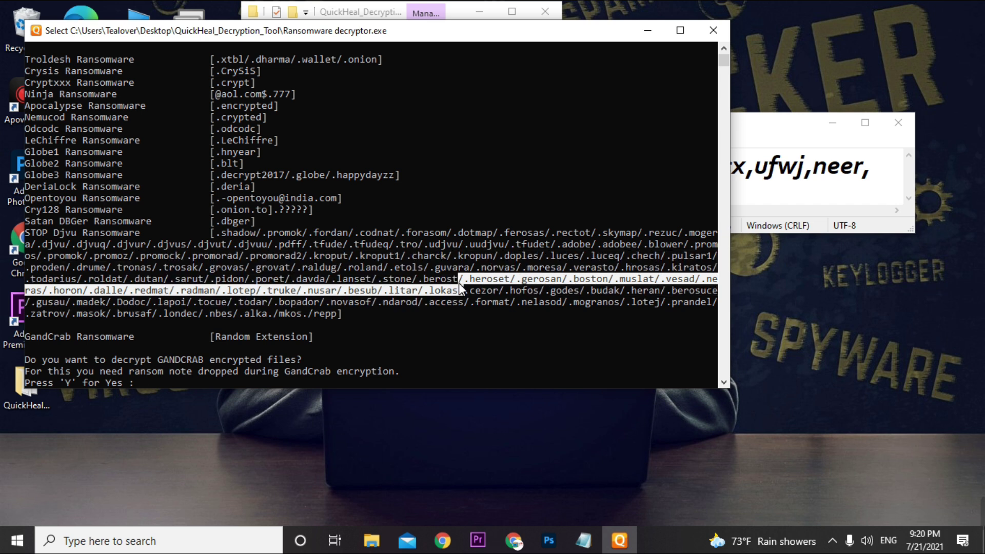
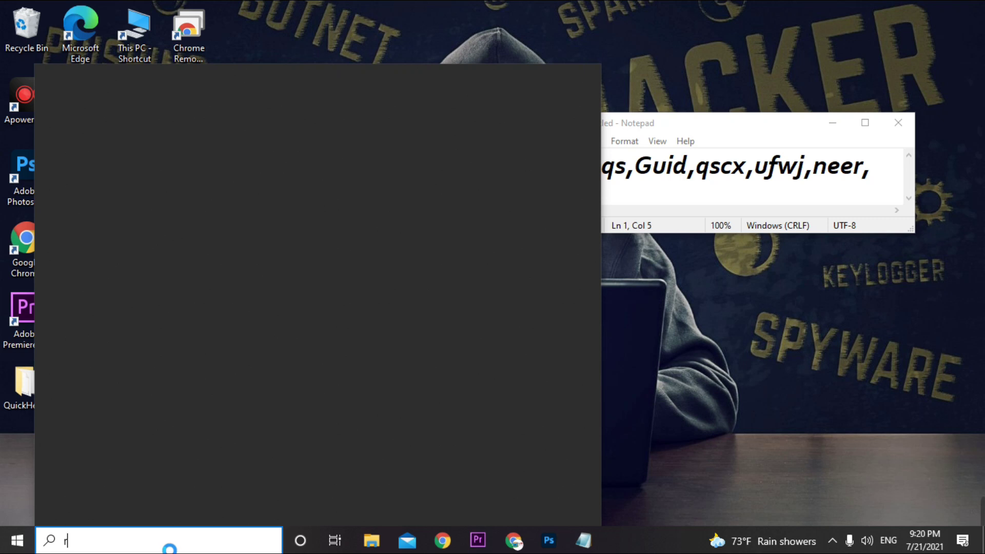
- Open the Run dialog and launch System Configuration with the msconfig command, pointing out the command in the Notepad note
key("Return")
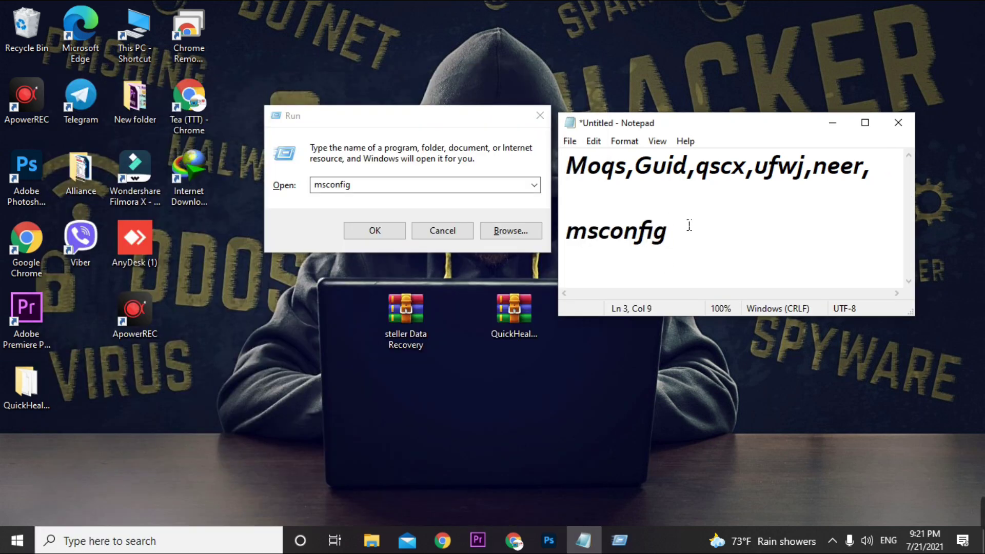
left_click_drag(688, 226, 550, 224)
left_click(599, 250)
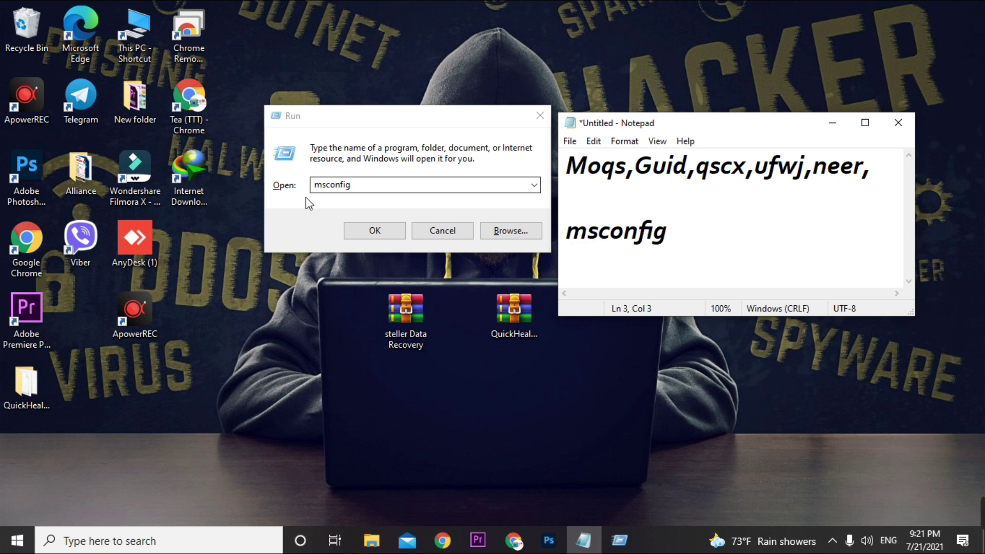
left_click(374, 229)
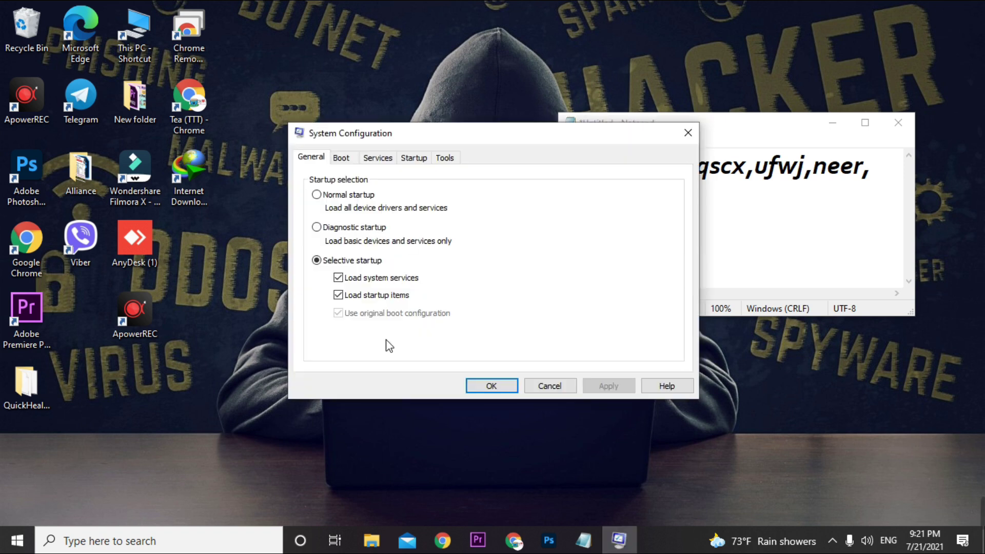
- Enable Safe boot with the Network option in the boot settings of System Configuration
left_click(339, 159)
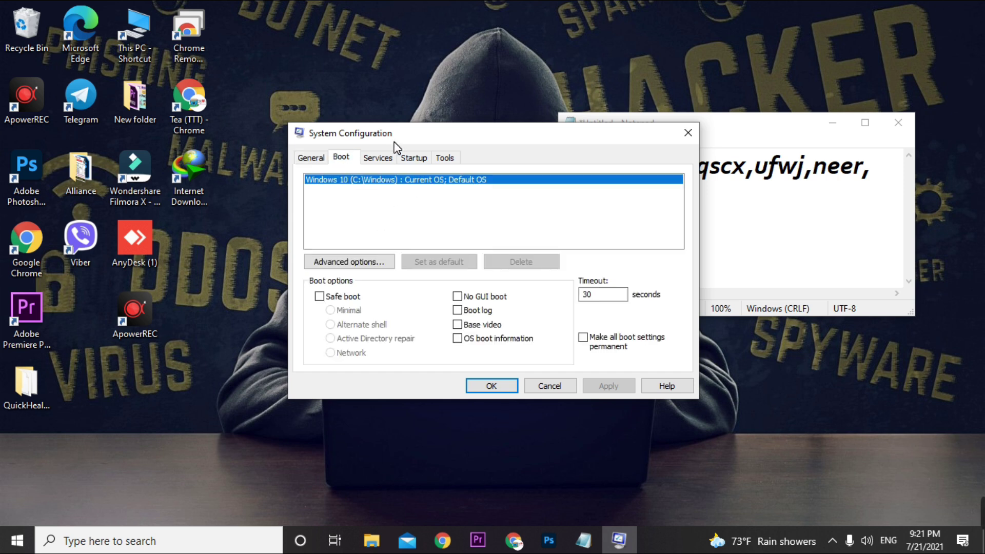
left_click(319, 296)
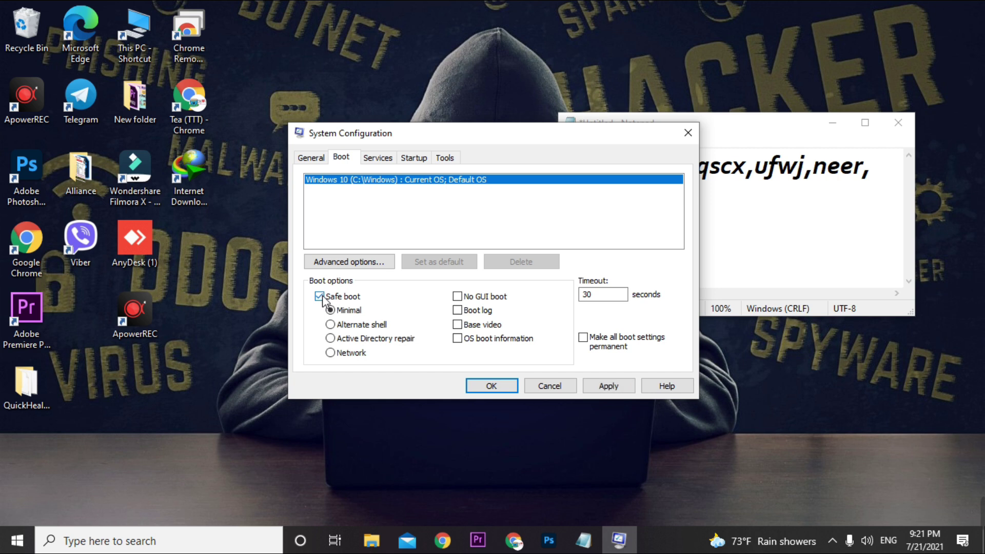
left_click(331, 310)
left_click(330, 353)
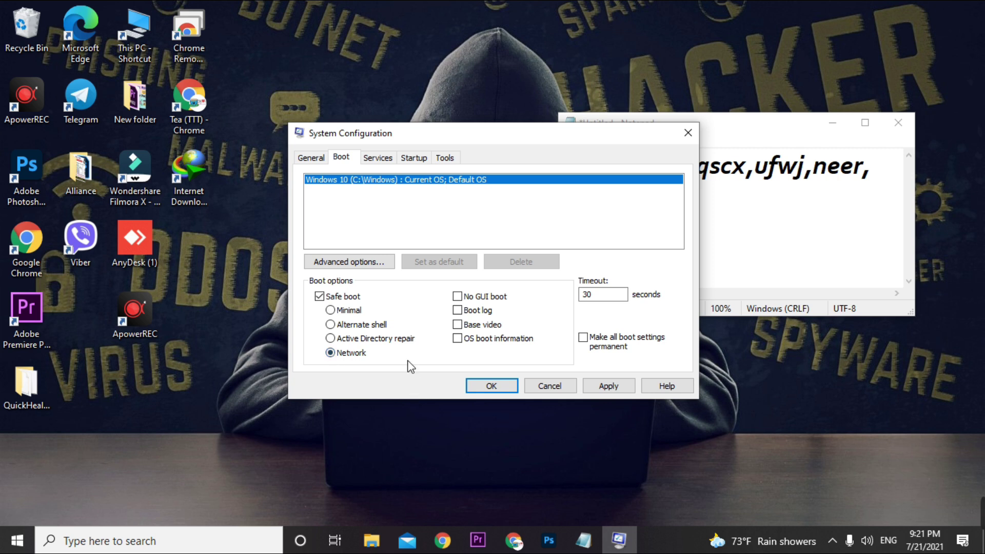
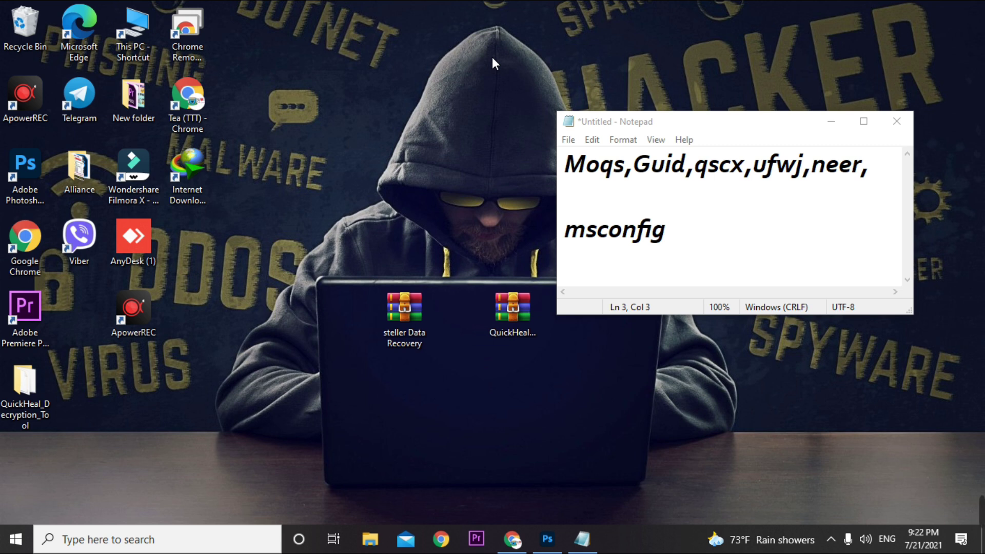
- Move the This PC shortcut into the empty desktop spot beside AnyDesk and open This PC in a maximized window
left_click_drag(141, 38, 190, 283)
double_click(188, 249)
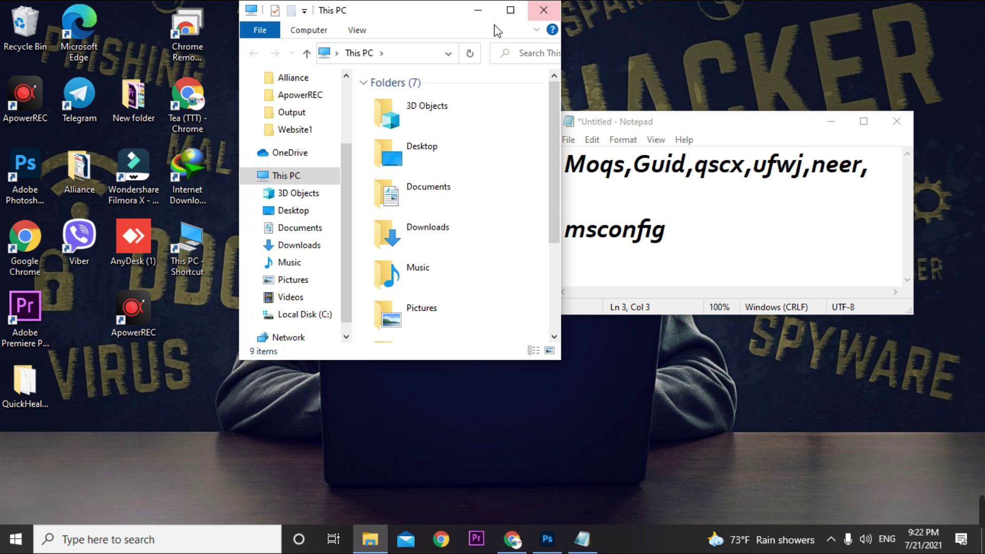
left_click(526, 6)
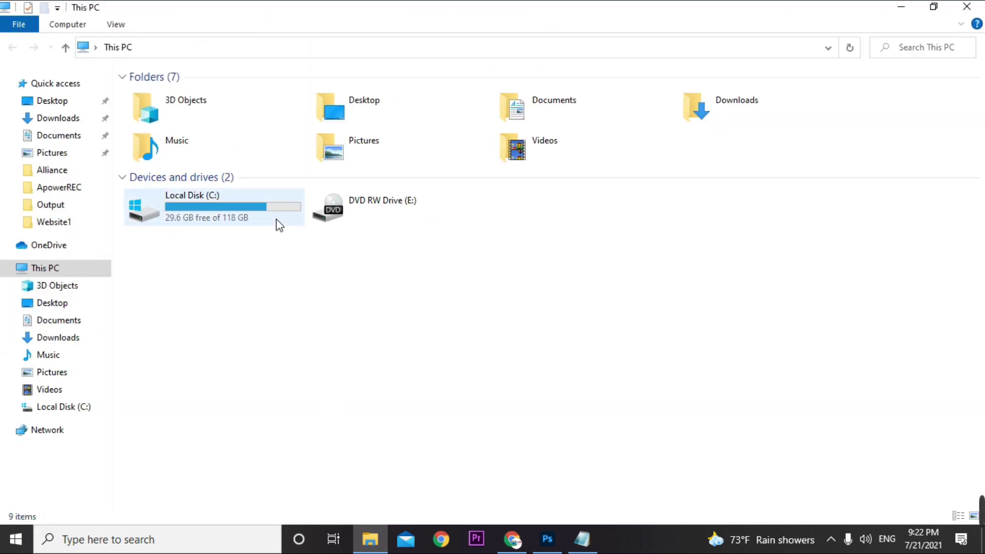
- Go to the folder Local Disk (C:)\Windows\System32\drivers\etc
double_click(242, 215)
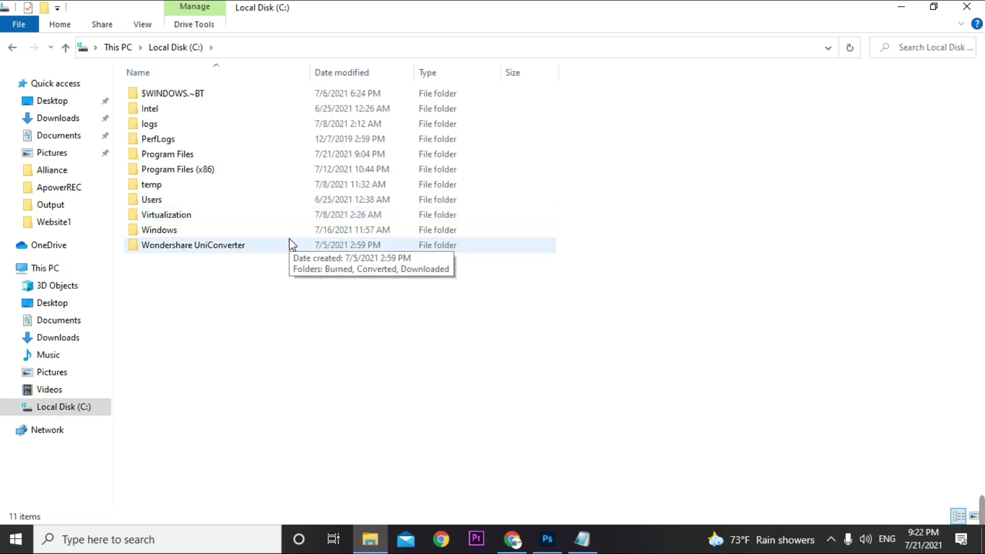
double_click(169, 229)
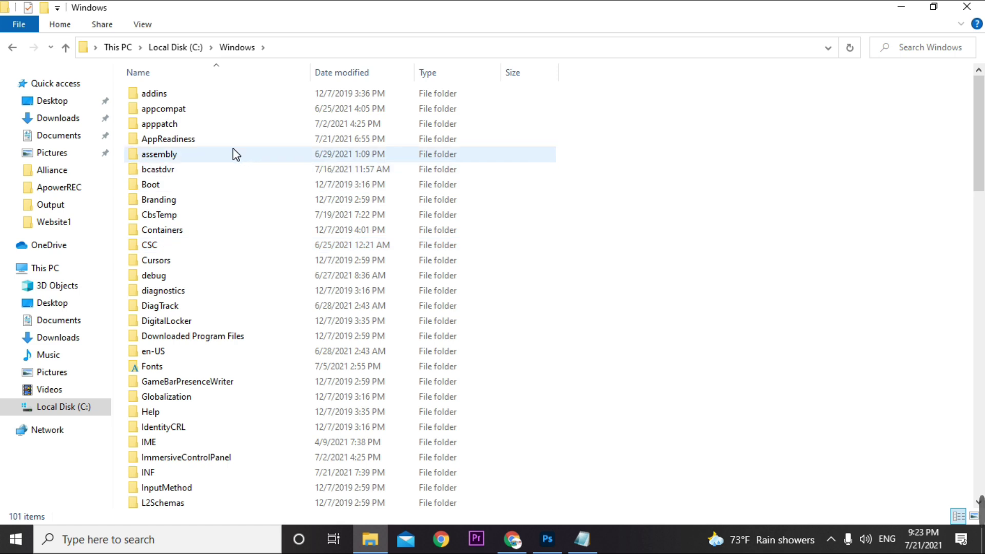
scroll(226, 215, "down", 13)
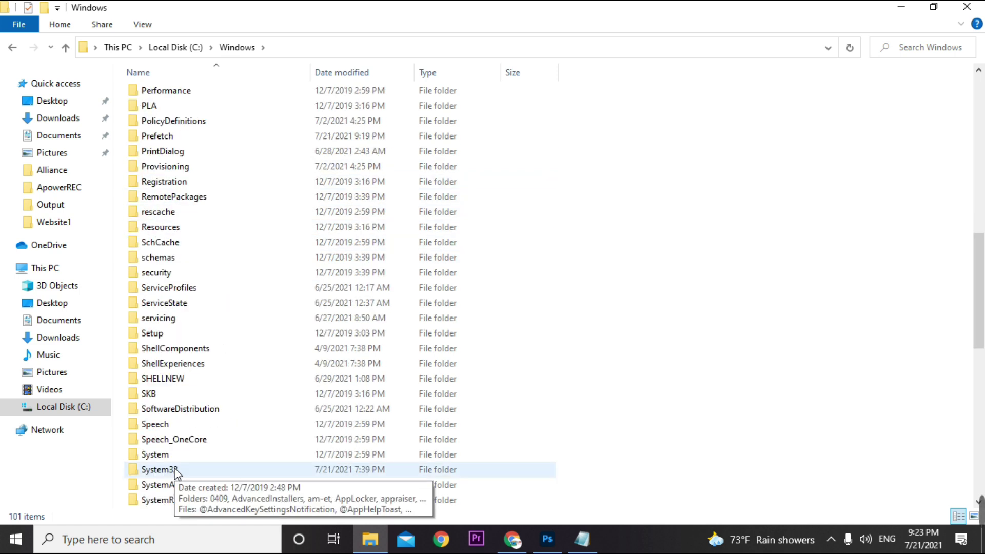
double_click(171, 471)
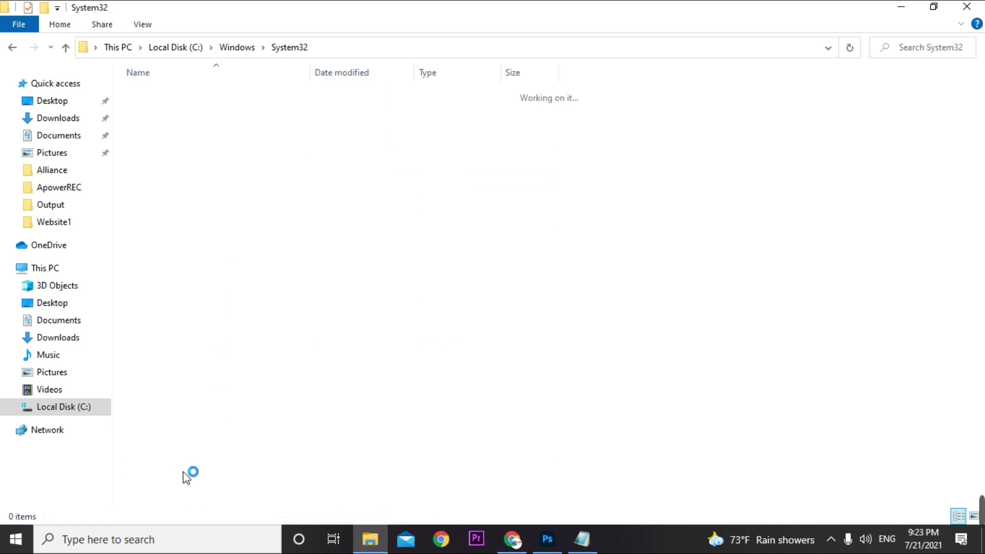
scroll(177, 200, "down", 1)
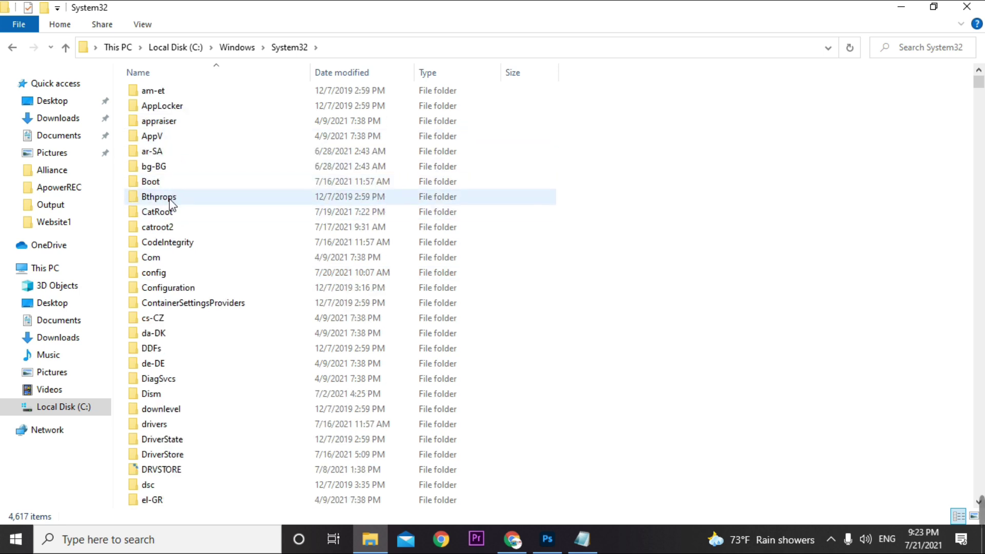
scroll(195, 215, "down", 1)
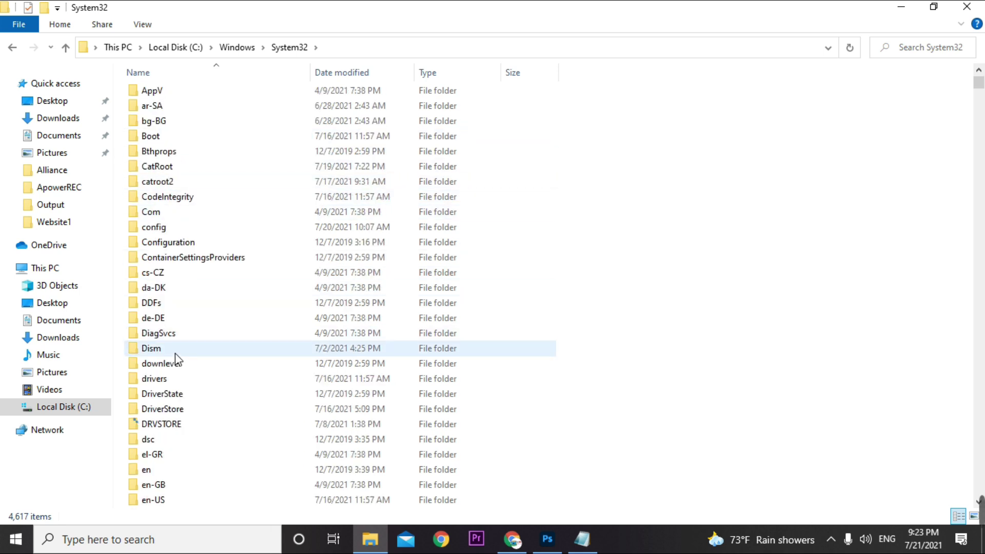
double_click(161, 379)
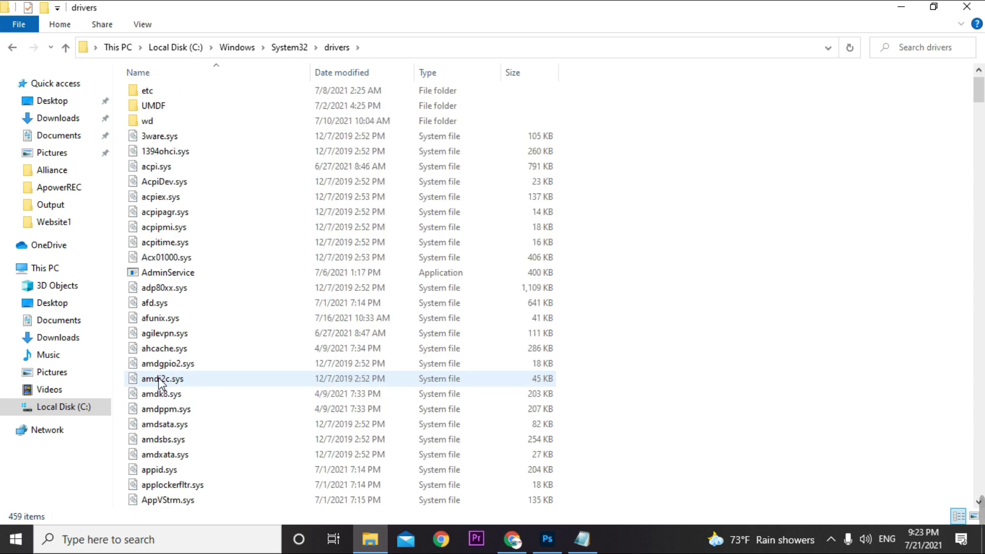
double_click(146, 94)
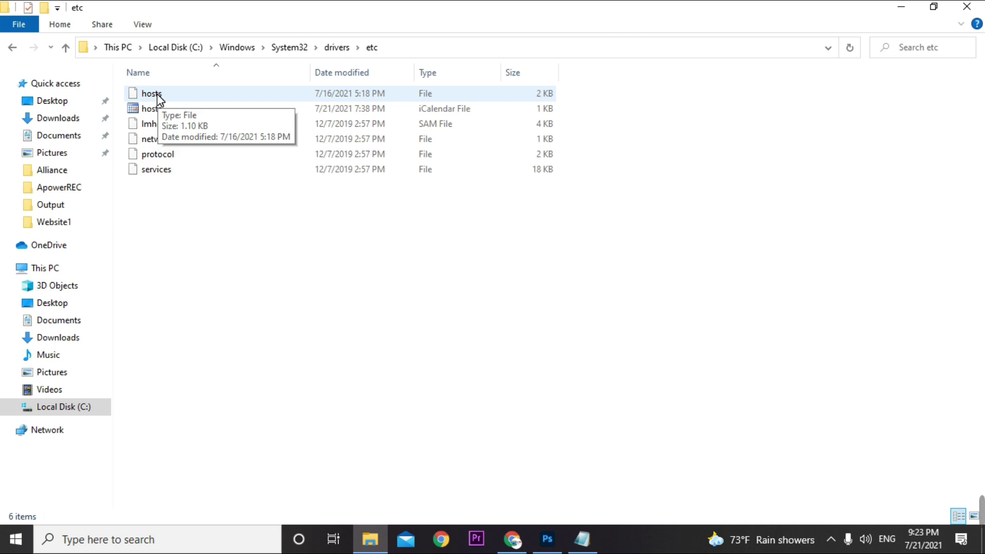
- Check the hosts file location and Notepad editing instruction in the browser's data recovery post, then return to the etc folder
left_click(505, 548)
scroll(297, 395, "down", 5)
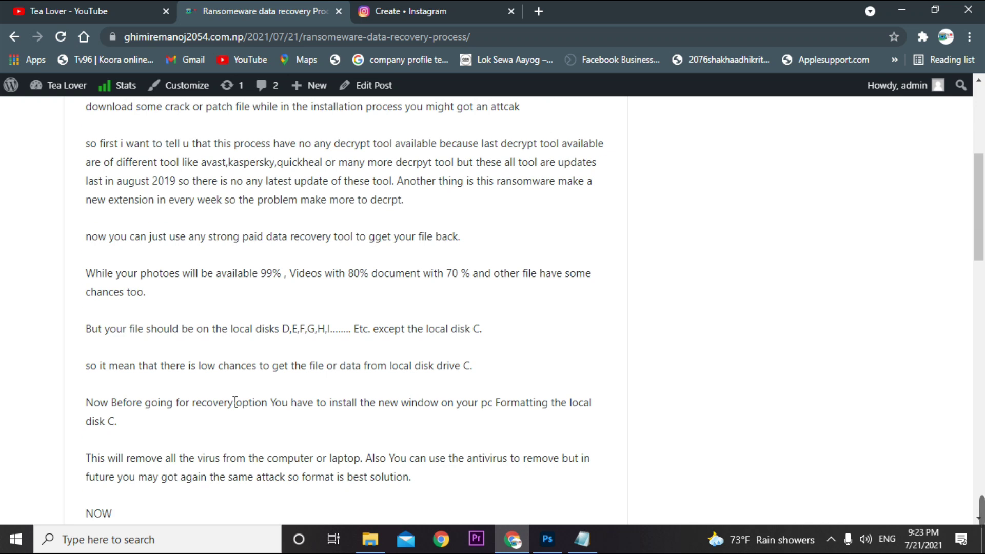
scroll(235, 402, "down", 4)
left_click_drag(134, 374, 374, 371)
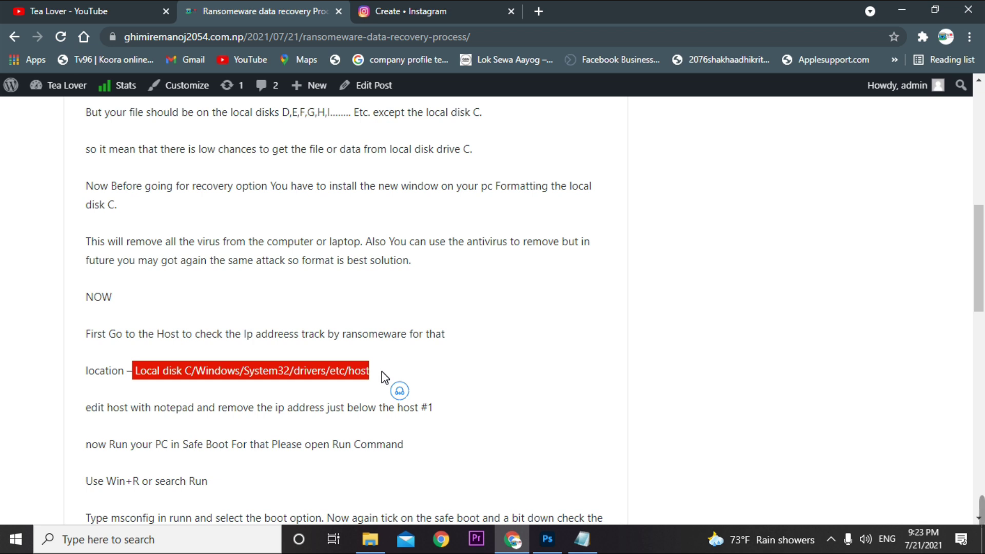
left_click(384, 377)
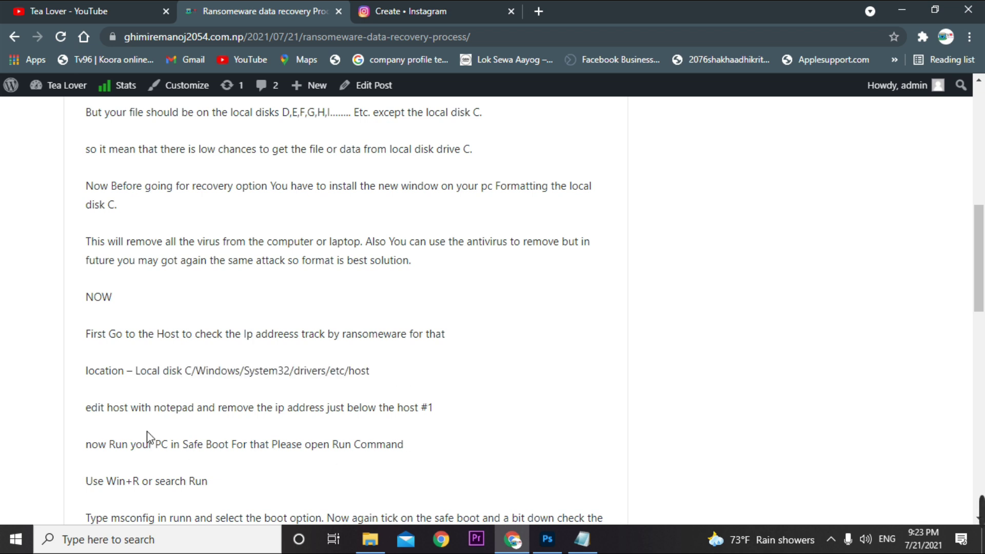
left_click_drag(88, 409, 230, 413)
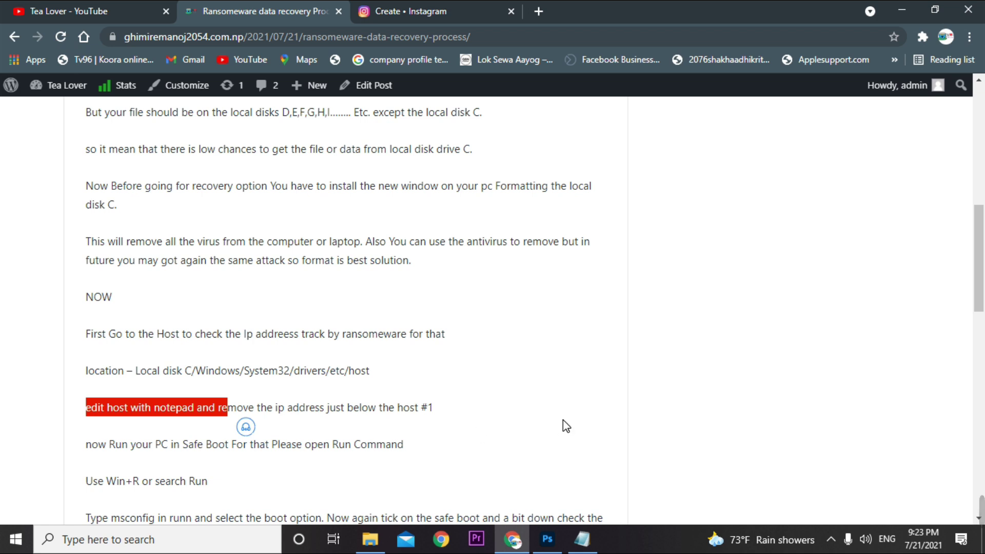
left_click(582, 539)
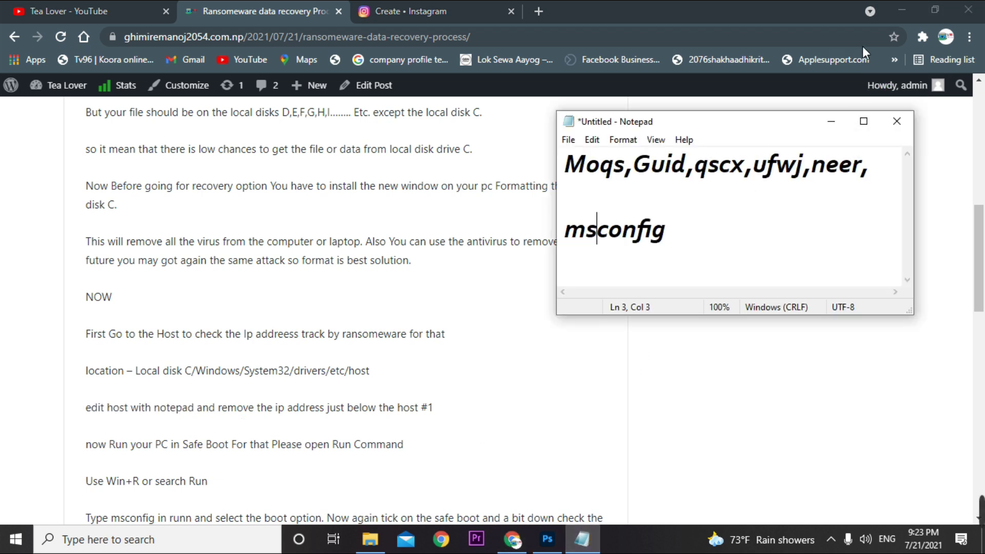
left_click(902, 10)
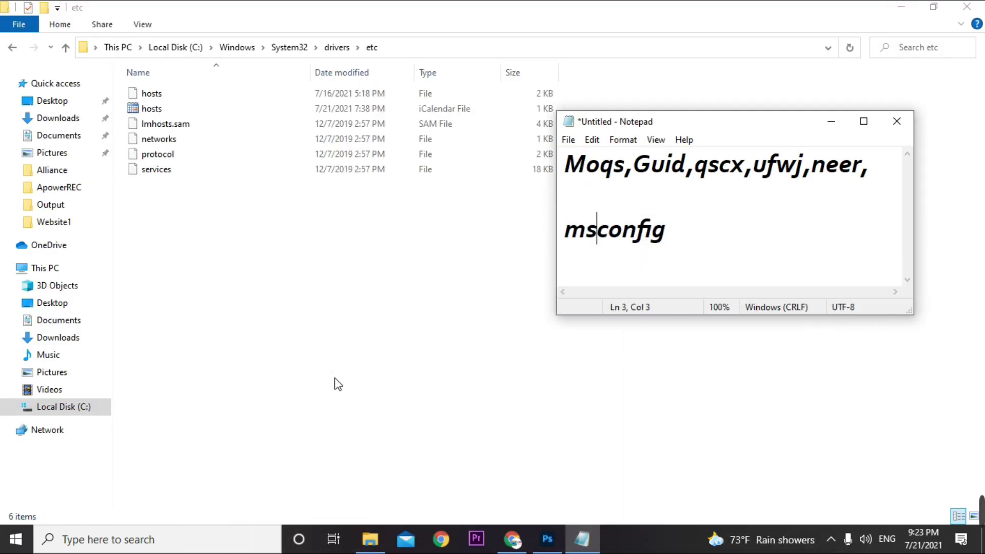
- Open the hosts file in the etc folder with Notepad
left_click(167, 93)
right_click(166, 92)
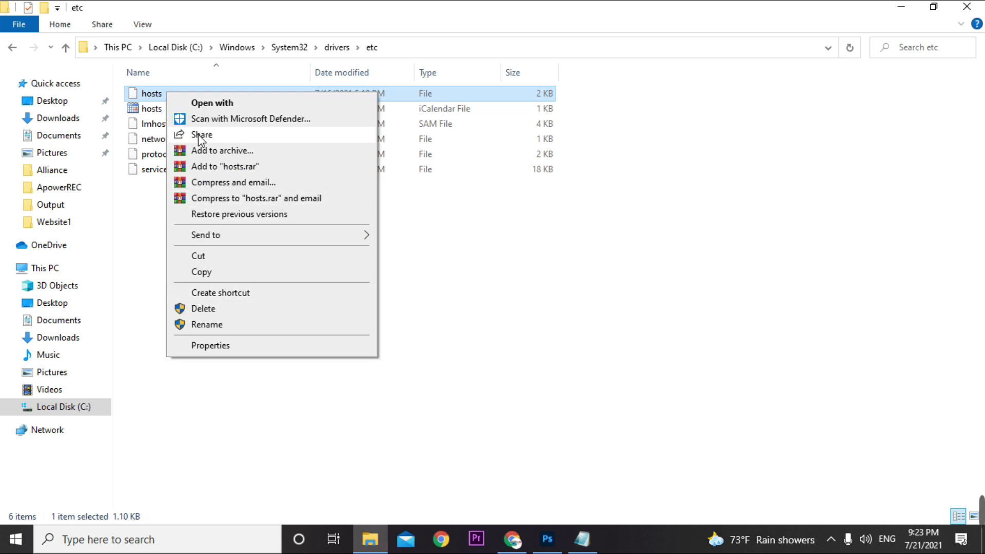
left_click(213, 103)
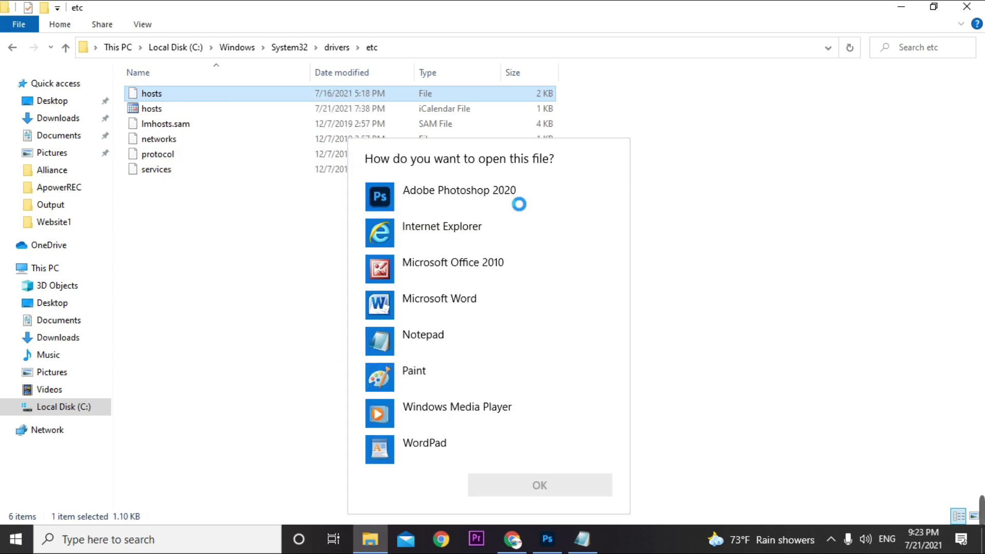
scroll(415, 333, "down", 1)
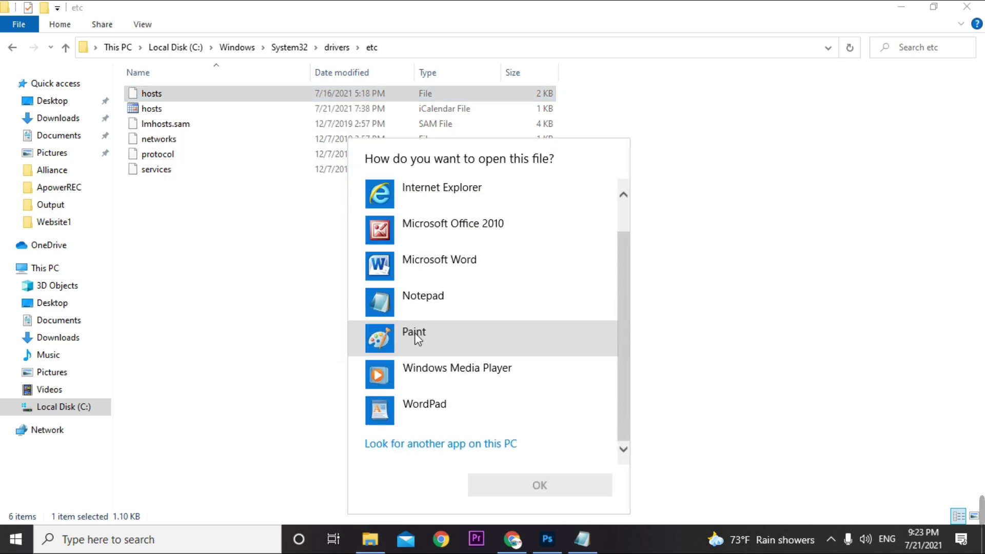
left_click(439, 304)
left_click(552, 488)
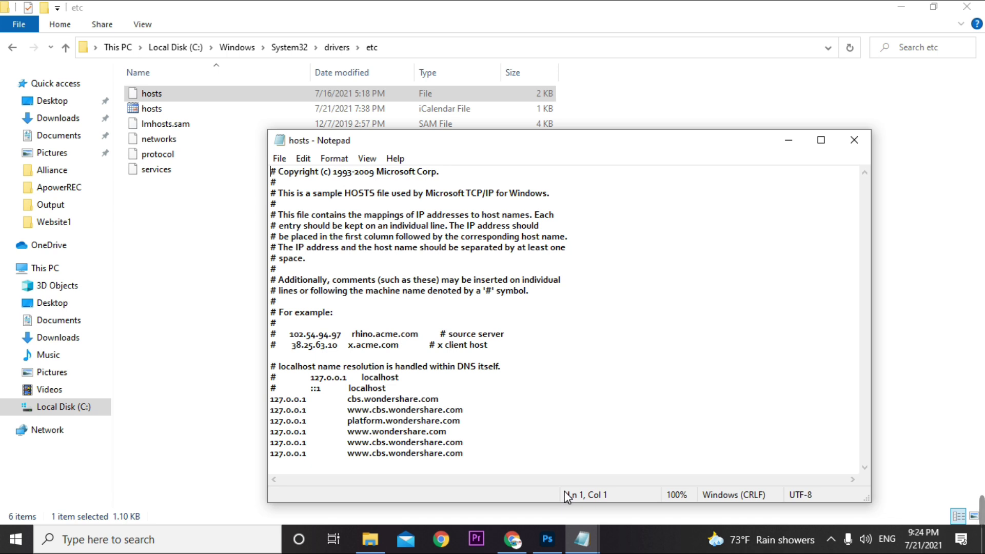
- Delete the 127.0.0.1 wondershare.com entries below localhost in hosts, then close the file without saving and close the folder window
left_click(271, 399)
left_click_drag(277, 406, 486, 457)
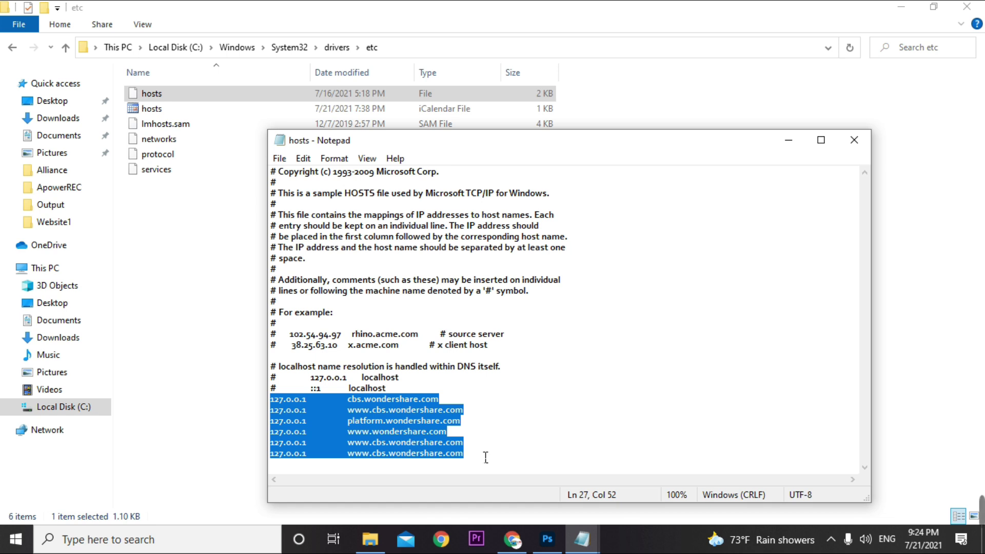
key("Delete")
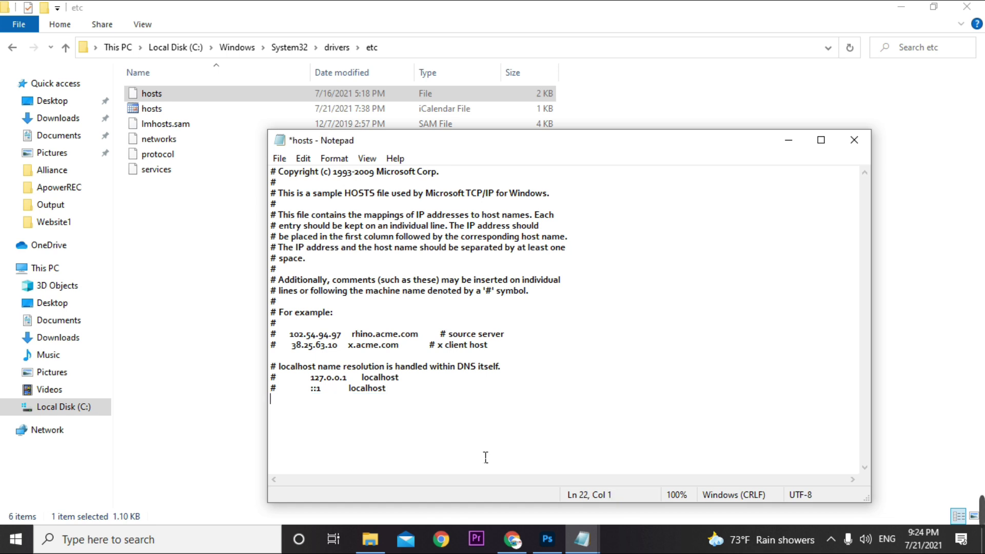
left_click(850, 145)
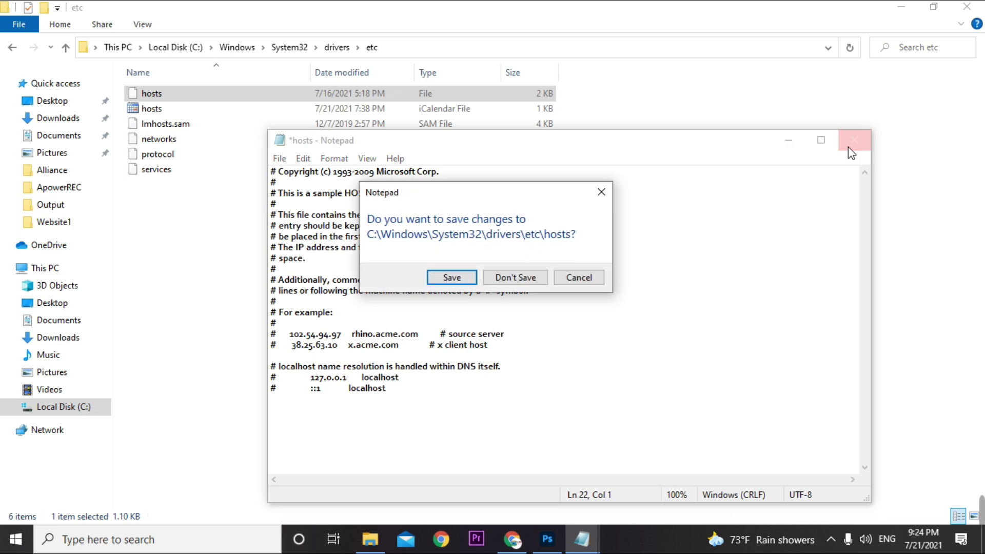
key("n")
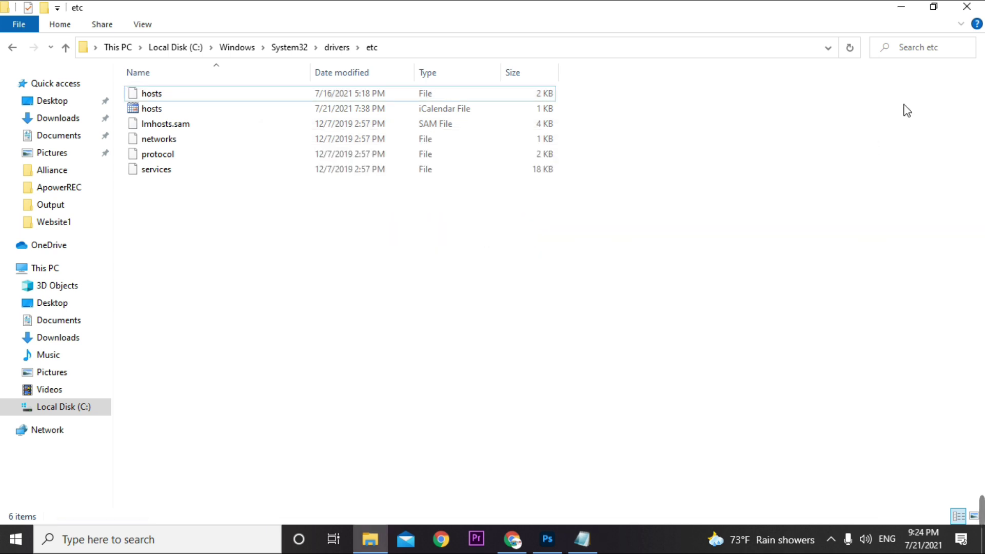
left_click(964, 8)
left_click(274, 203)
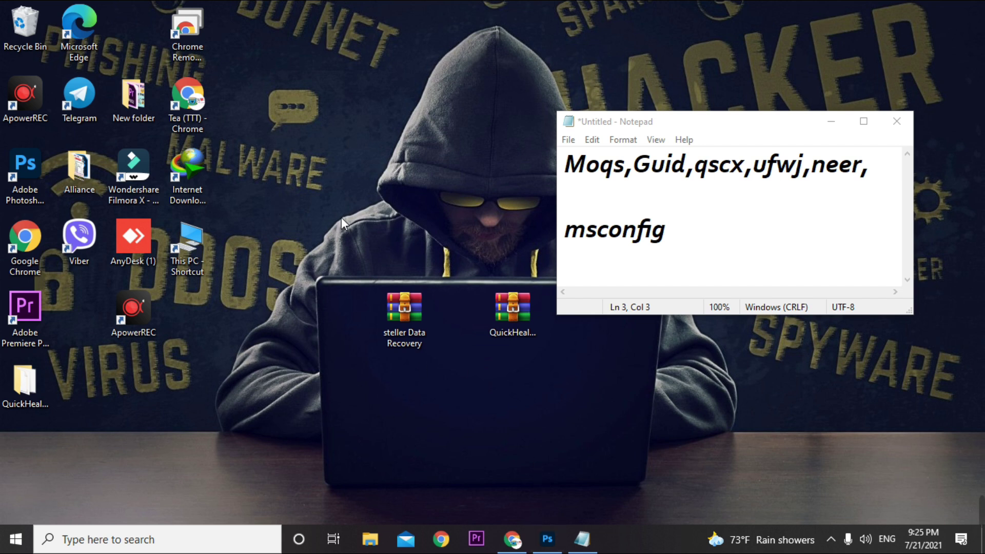
- Review the data recovery post in Chrome and open its download link for steller Data Recovery.rar
left_click(513, 539)
scroll(248, 293, "up", 10)
left_click_drag(84, 253, 719, 273)
left_click(703, 264)
scroll(341, 315, "down", 12)
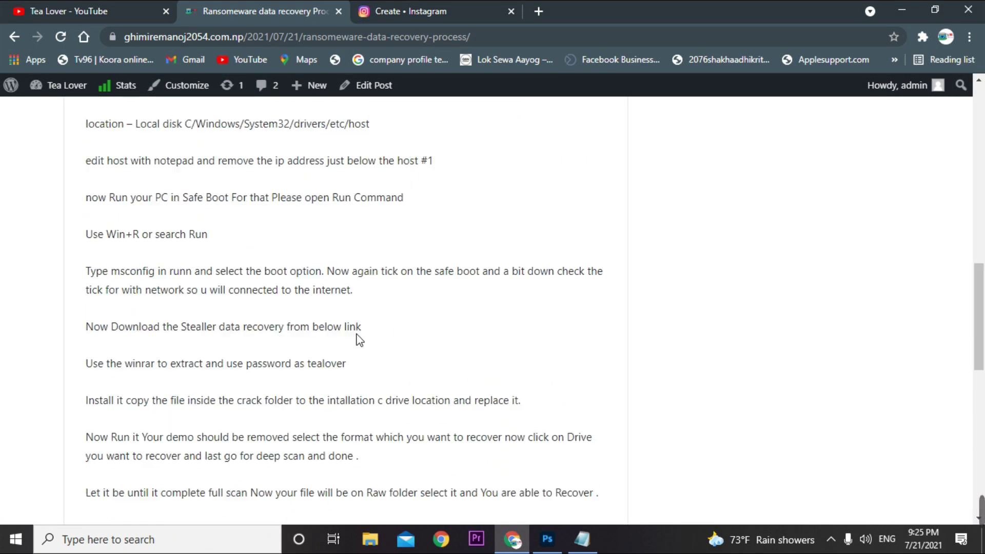
scroll(362, 303, "down", 10)
scroll(318, 169, "up", 4)
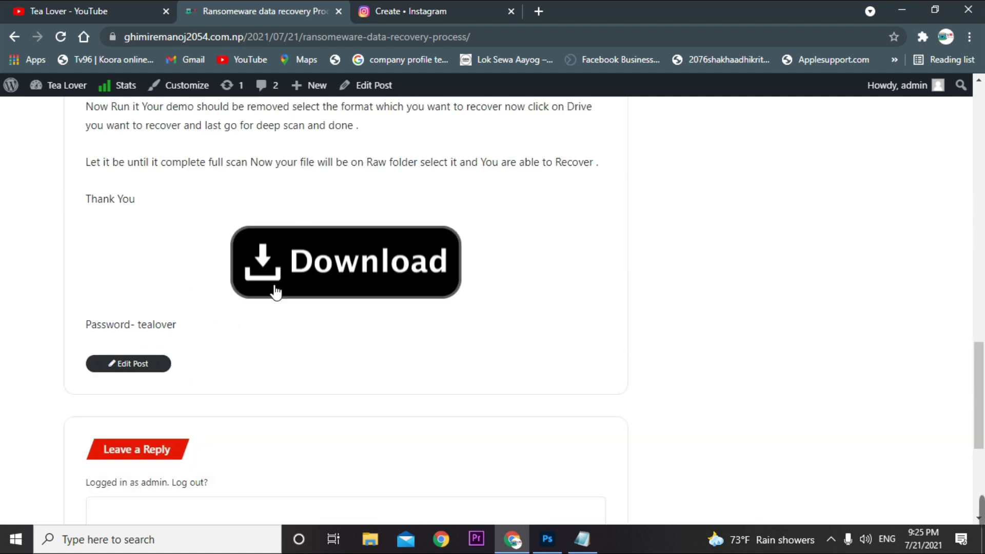
left_click(341, 281)
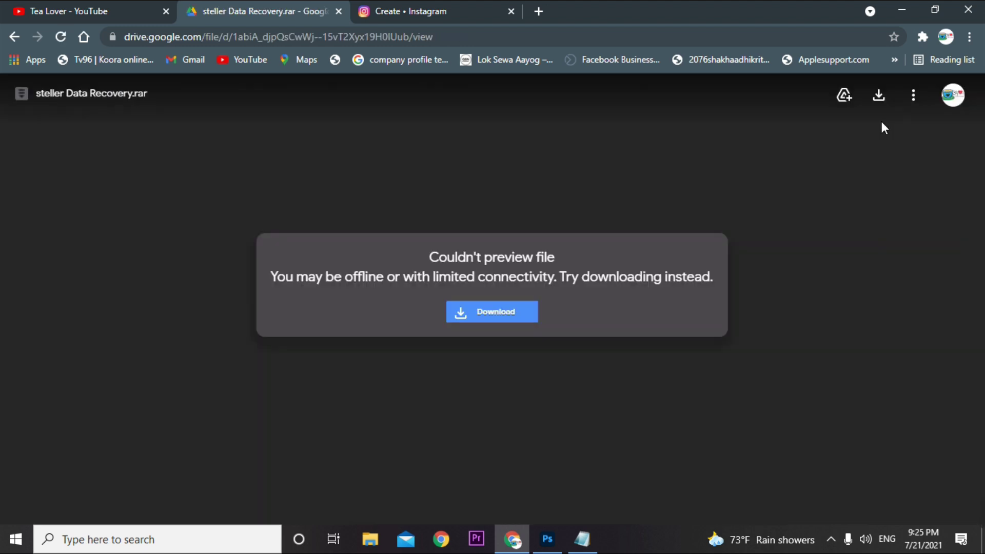
- Start downloading steller Data Recovery.rar from Google Drive despite the virus-scan warning, then cancel the download
left_click(431, 255)
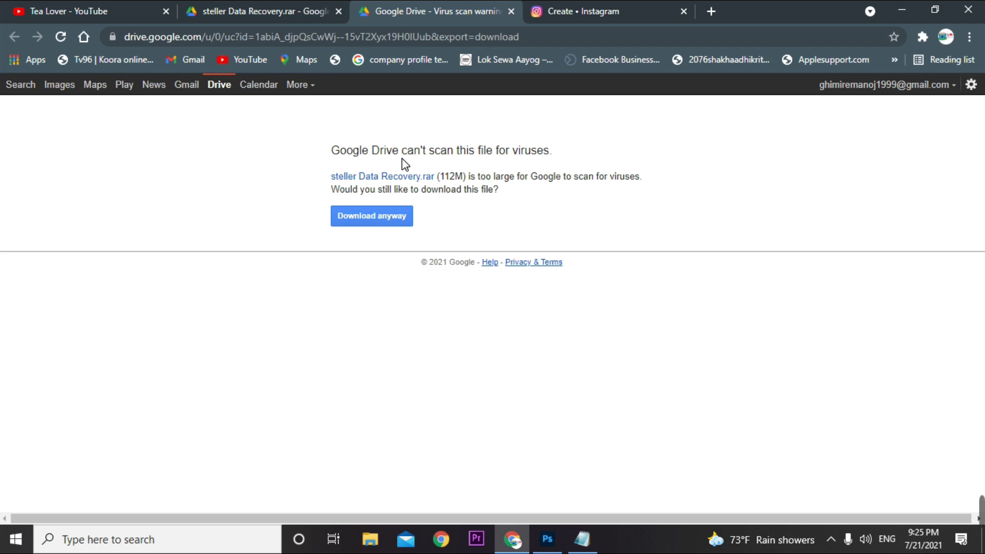
left_click(361, 216)
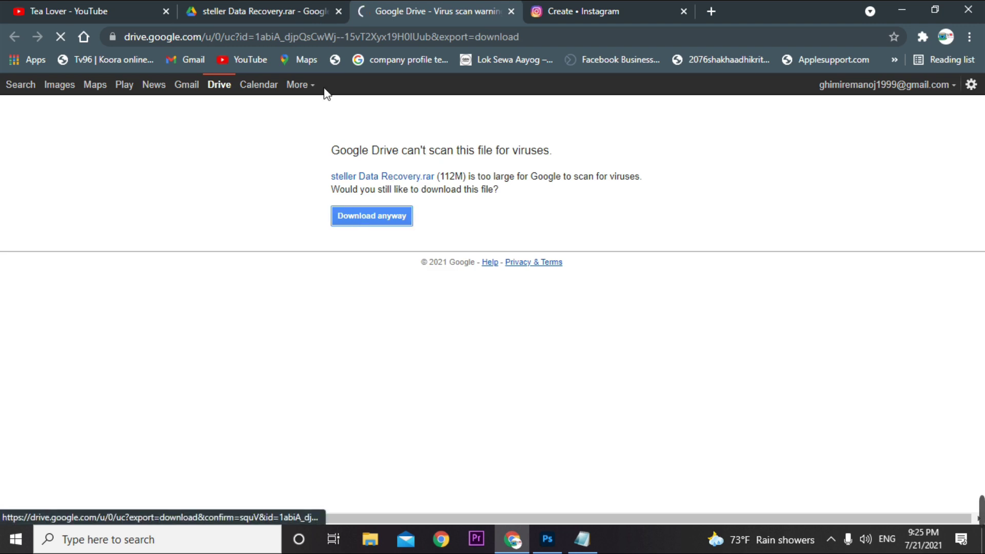
left_click(339, 11)
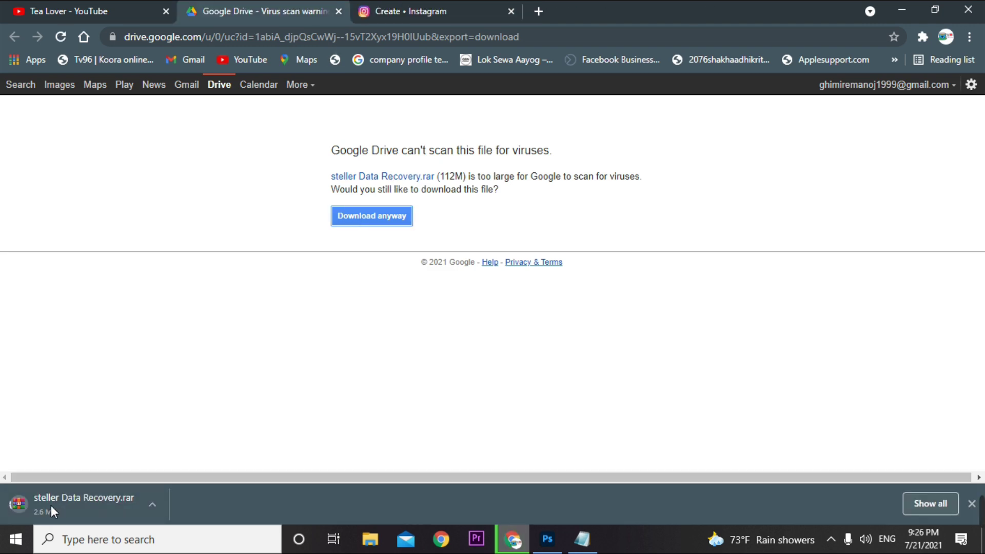
left_click(149, 504)
left_click(174, 481)
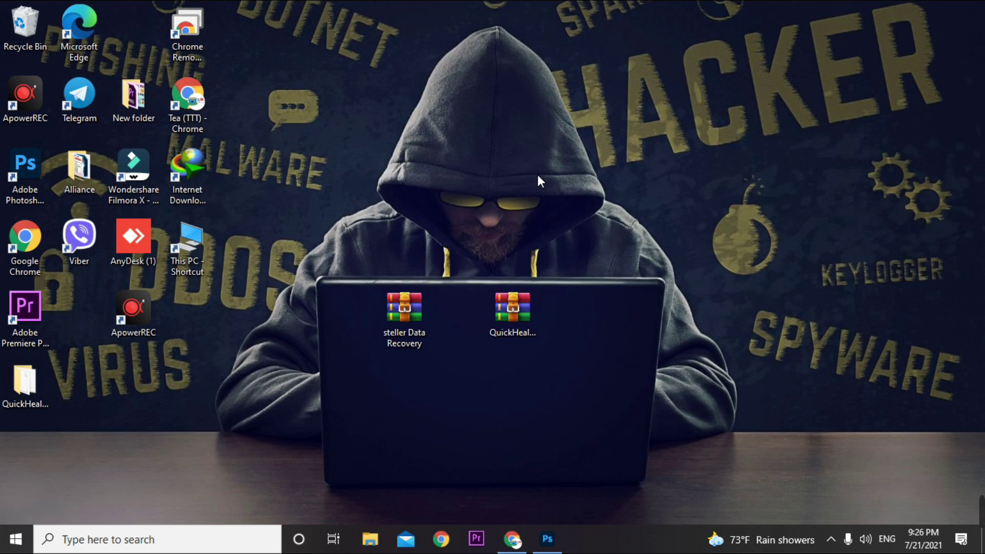
- Start extracting the steller Data Recovery archive on the desktop into its own folder with WinRAR
right_click(407, 321)
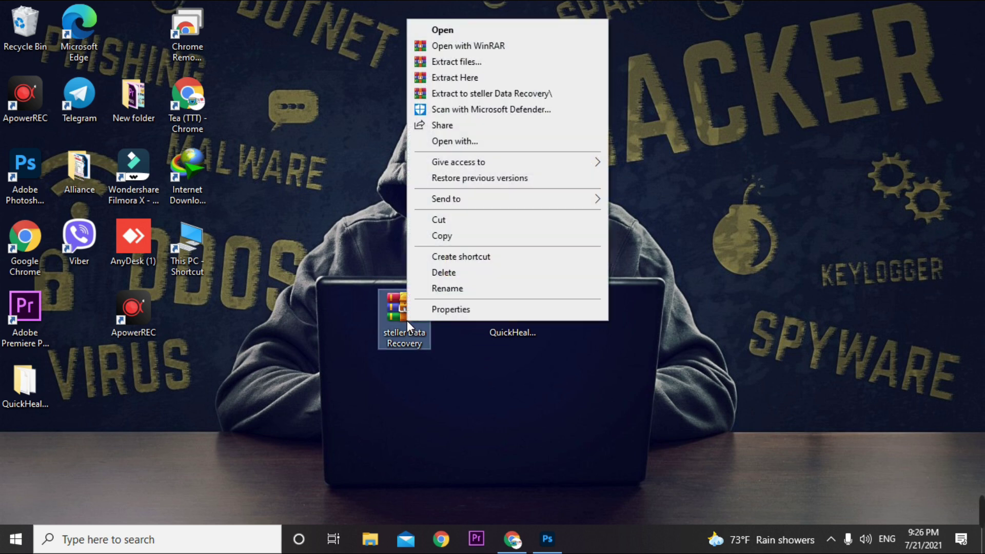
left_click(478, 62)
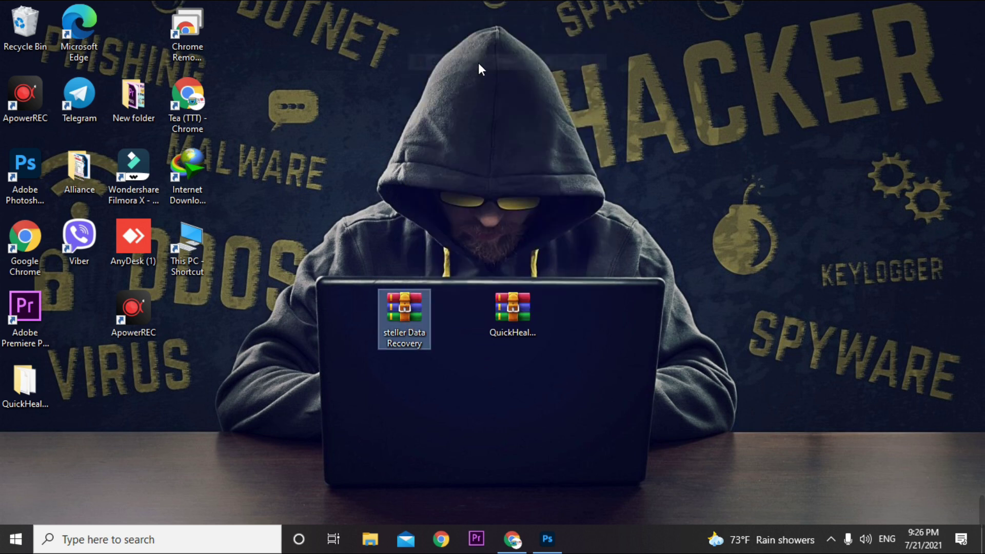
left_click(513, 417)
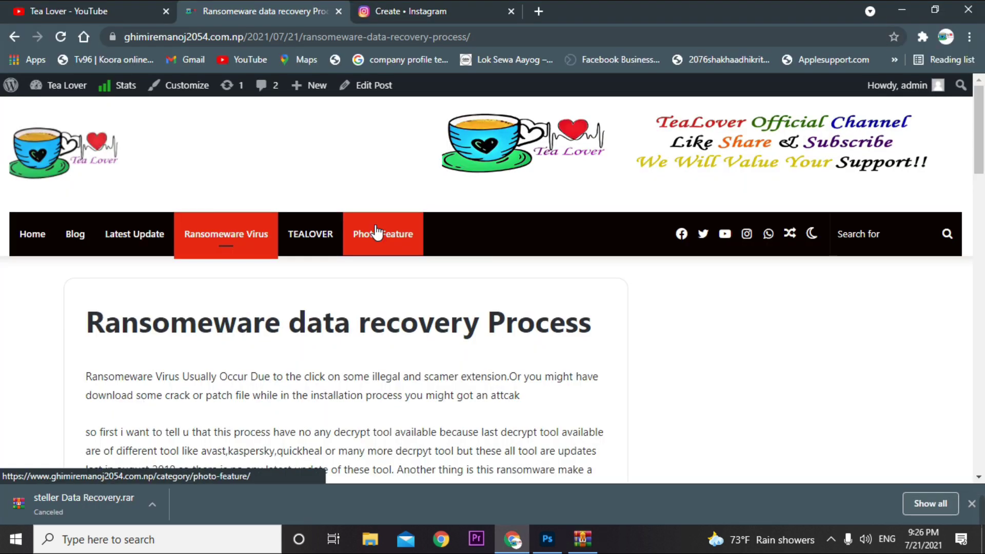
- Copy the archive password from the data recovery post in Chrome and paste it into WinRAR's password prompt to extract the files
scroll(375, 232, "down", 1)
scroll(375, 232, "down", 20)
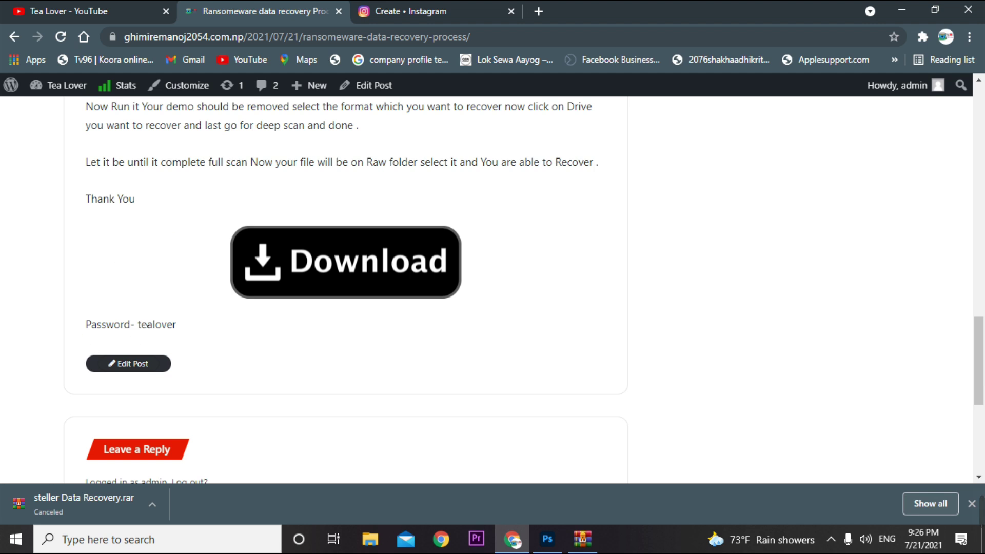
left_click_drag(137, 324, 177, 327)
right_click(162, 326)
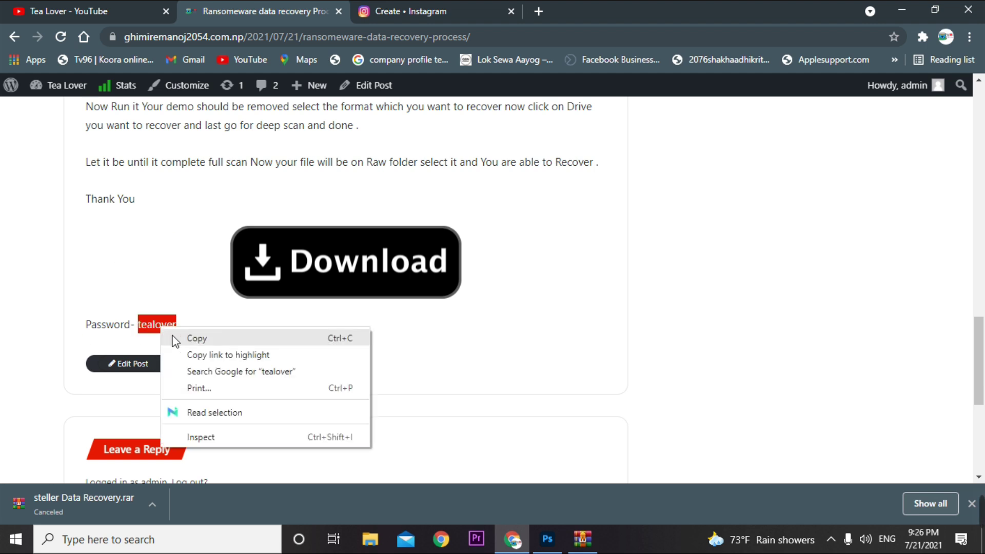
left_click(186, 336)
right_click(426, 223)
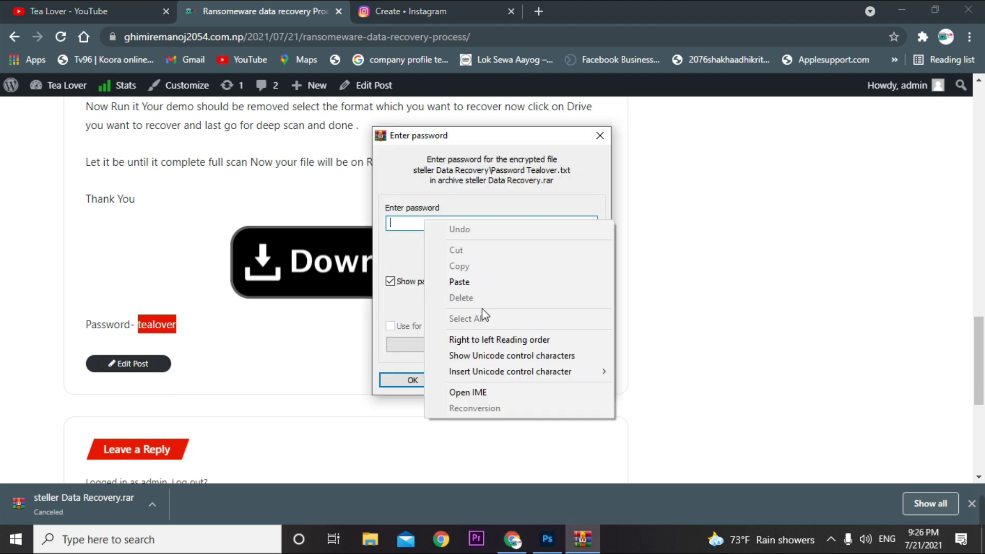
left_click(478, 286)
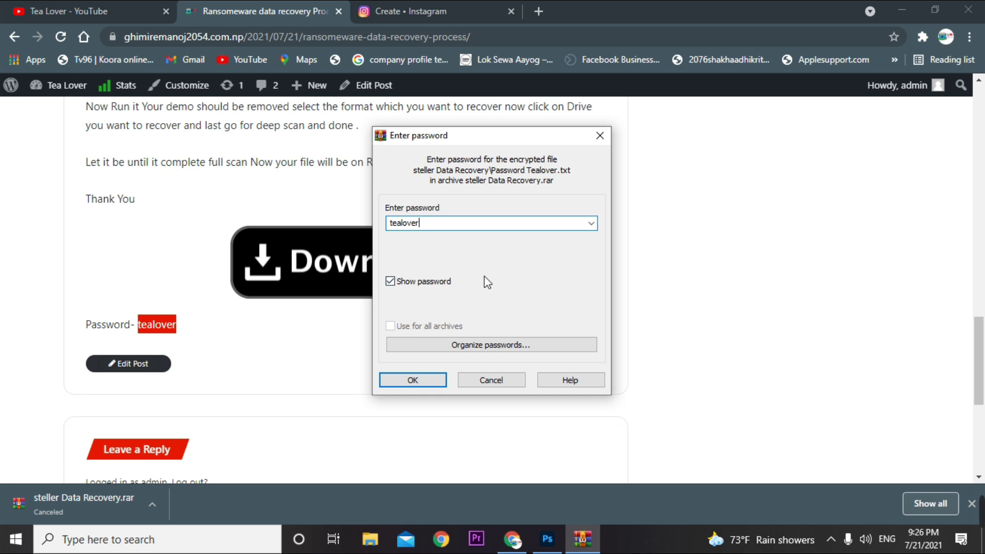
key("Return")
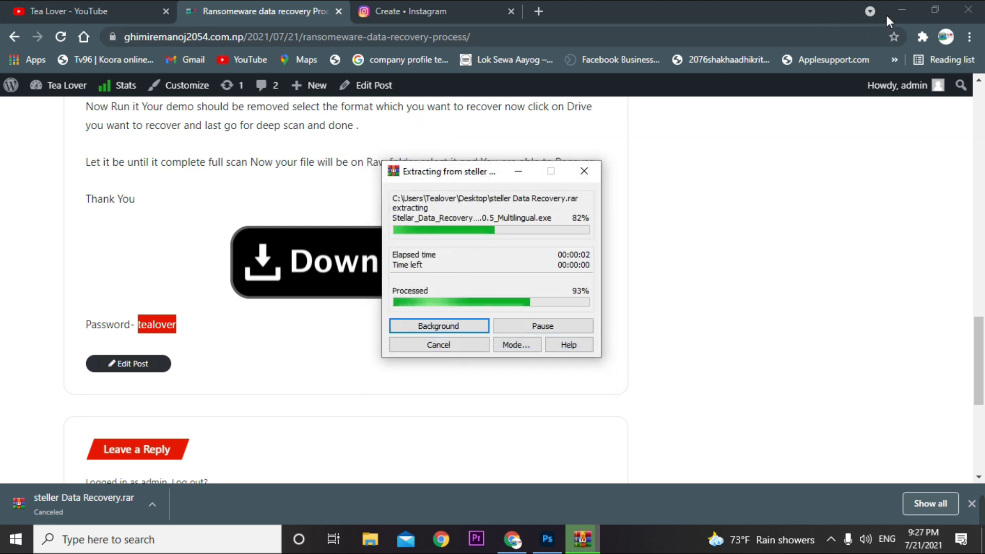
- Move the extracted steller Data Recovery folder to the middle of the desktop and open its Stellar_Data_Recovery_Professional_9.0.0.5 subfolder
left_click(903, 14)
left_click_drag(27, 479, 433, 210)
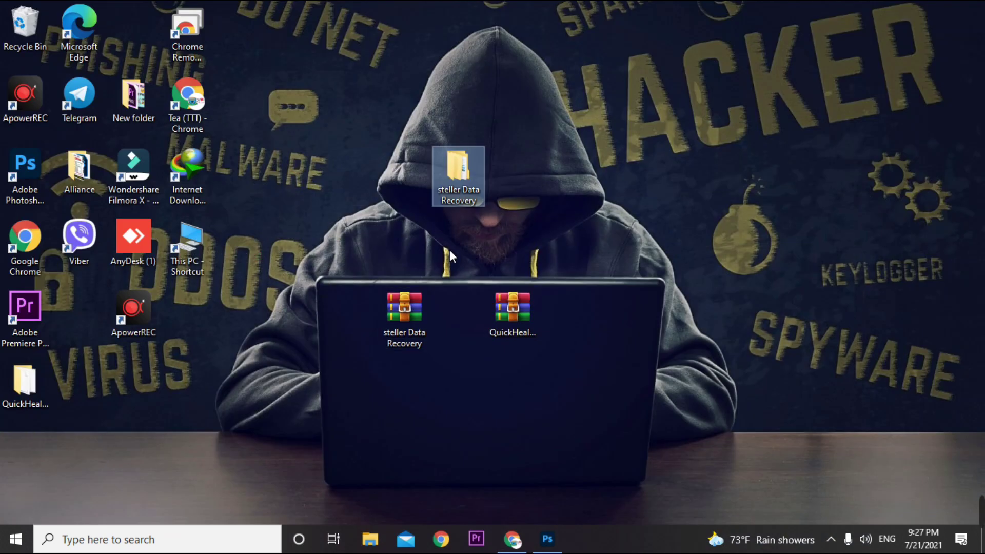
double_click(466, 179)
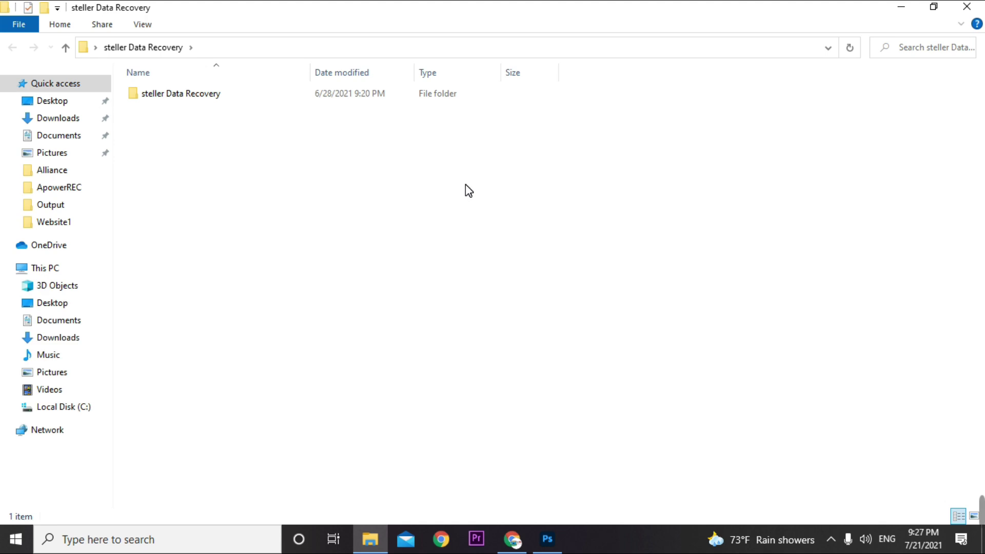
double_click(346, 98)
double_click(189, 95)
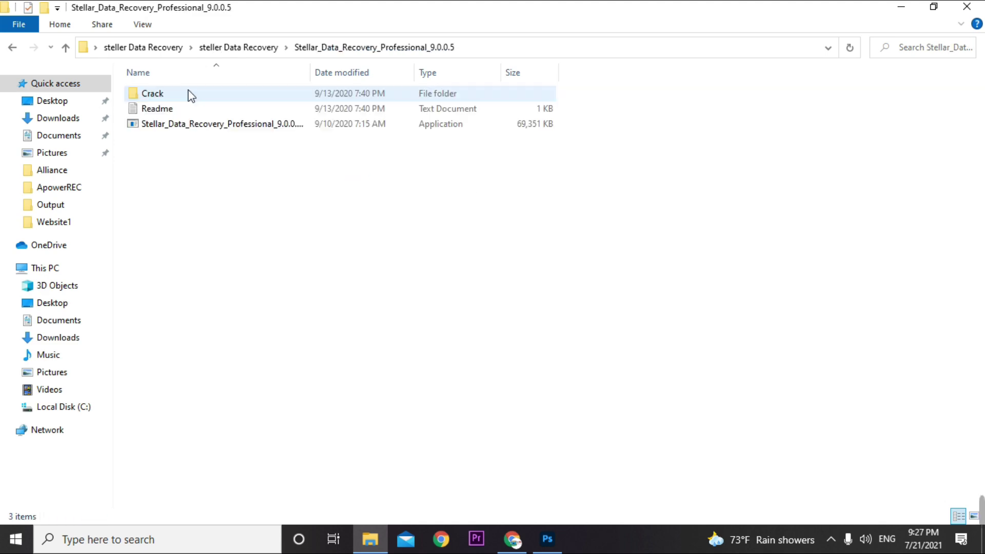
- Install Stellar Data Recovery in English with a desktop icon and without launching it, then close the web page the setup opens
double_click(174, 127)
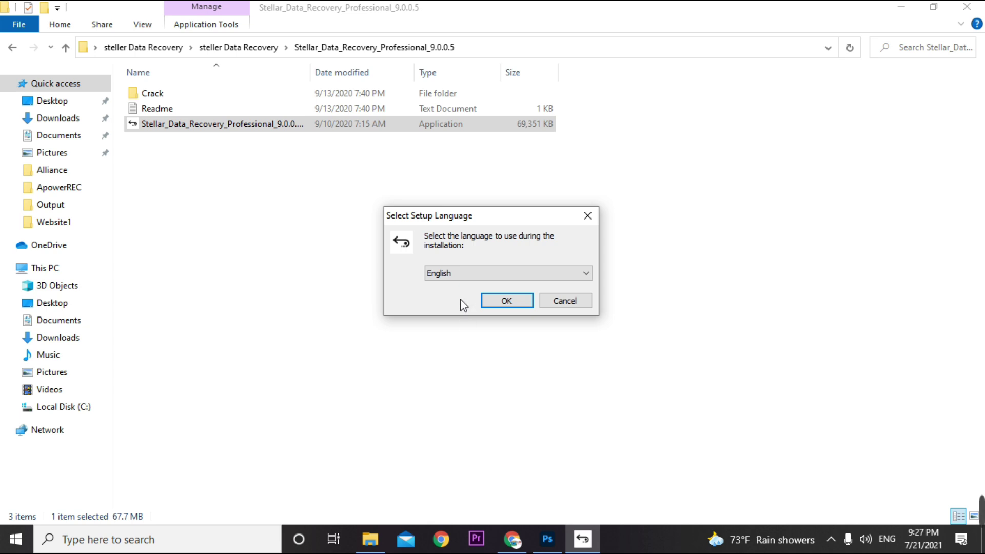
left_click(525, 304)
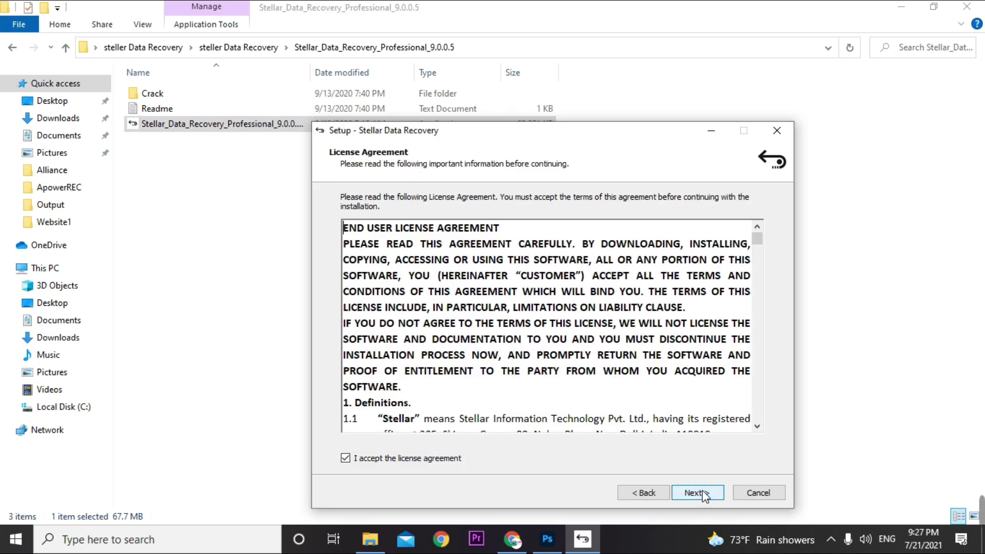
left_click(697, 494)
left_click(694, 494)
left_click(694, 493)
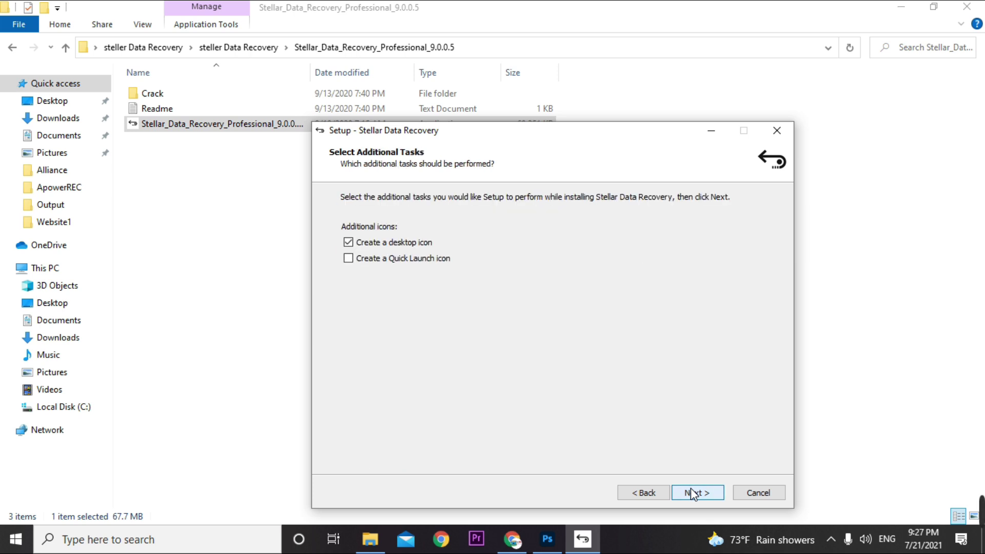
left_click(699, 494)
left_click(699, 494)
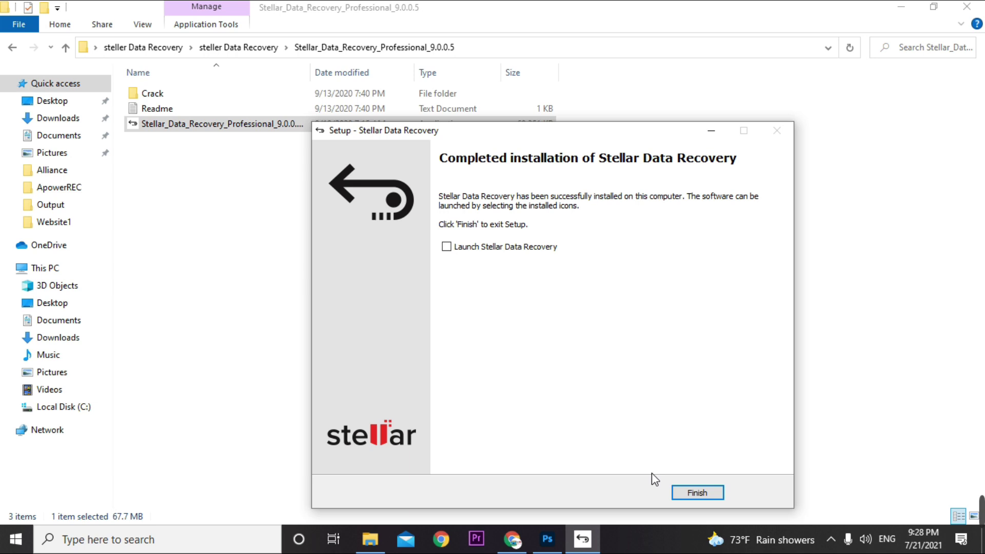
left_click(700, 492)
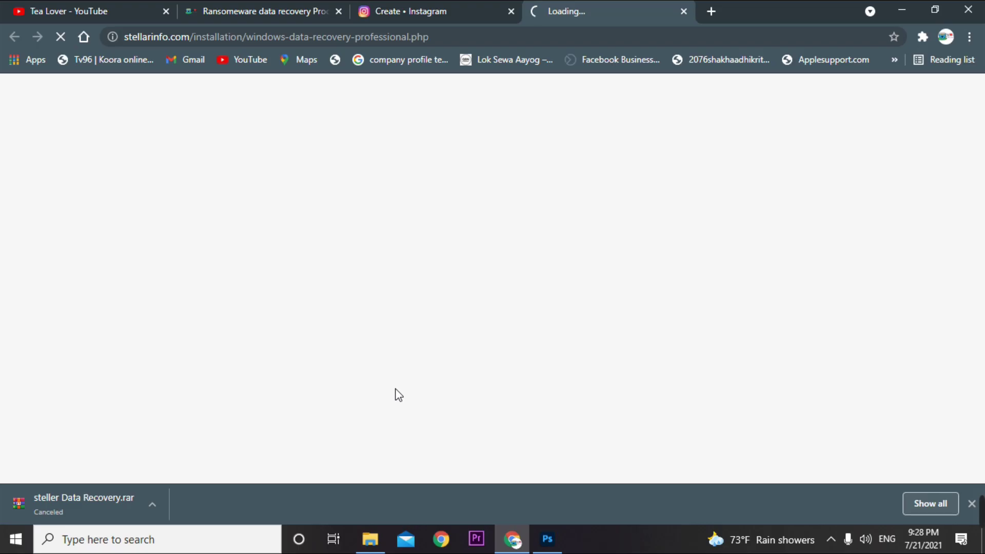
left_click(684, 11)
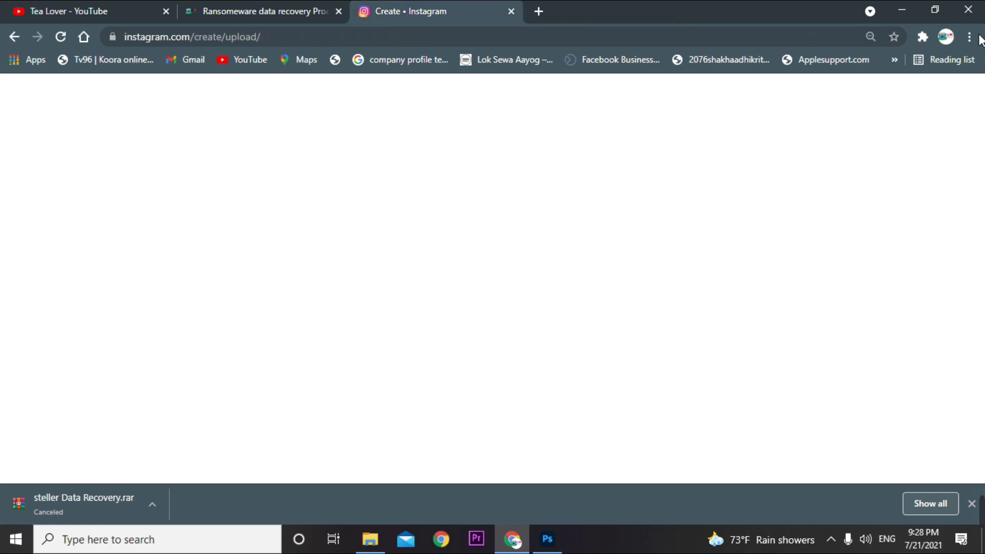
- Launch Stellar Data Recovery from its desktop shortcut, check the edition shown in its title, and close the program
left_click(903, 15)
double_click(642, 7)
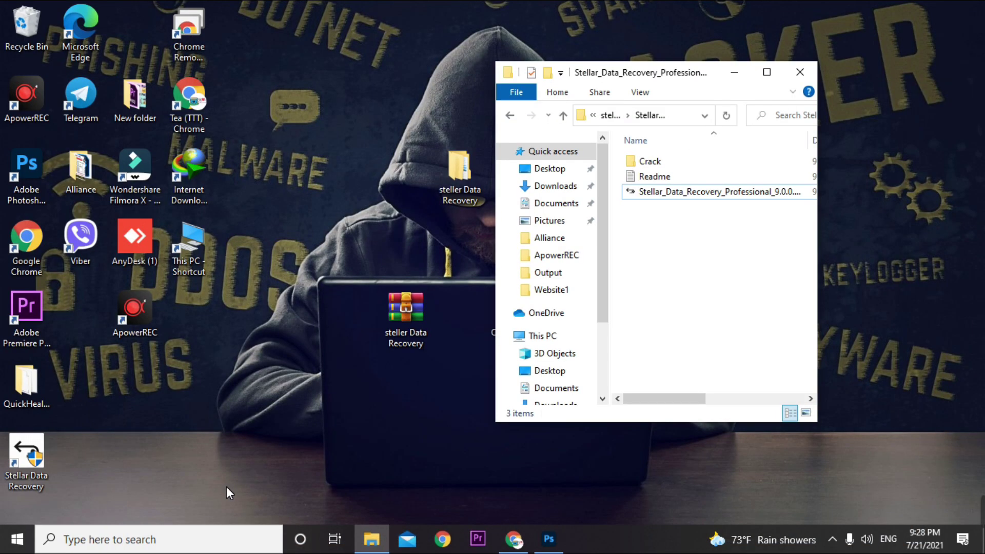
left_click(26, 459)
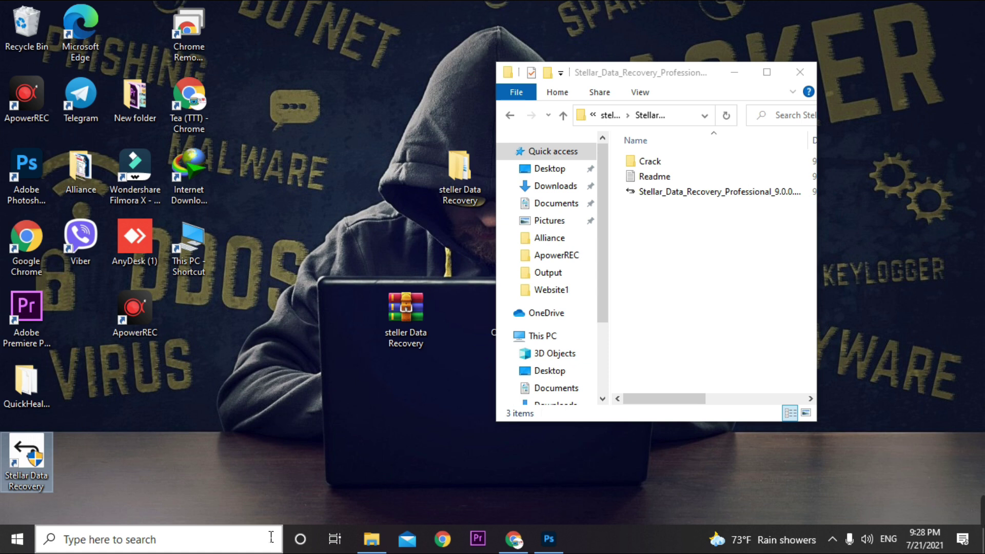
key("Return")
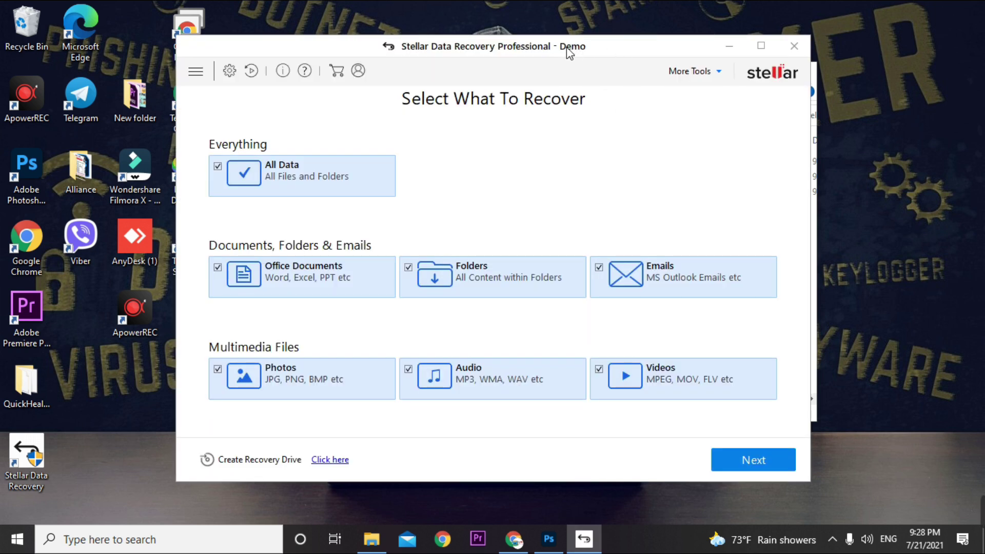
left_click_drag(564, 41, 562, 53)
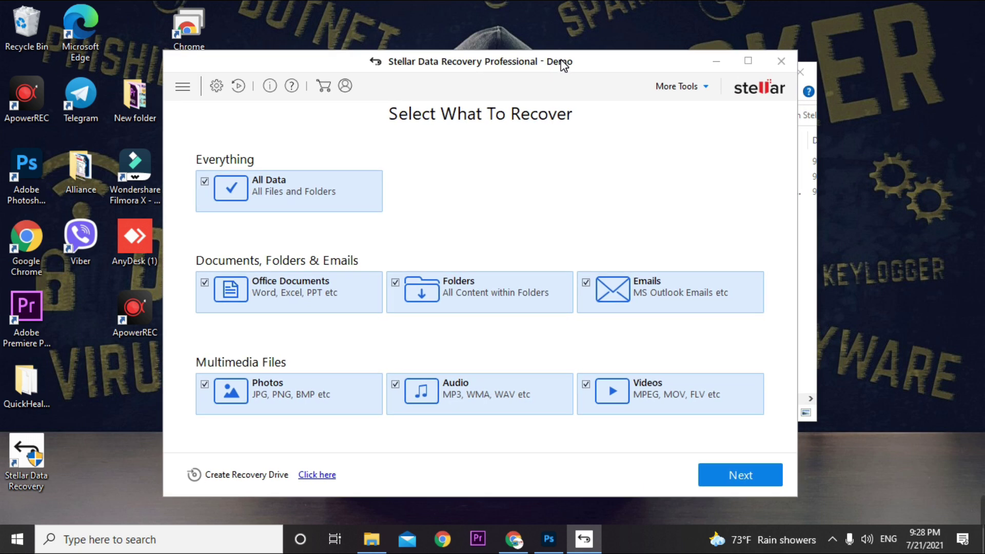
left_click_drag(454, 59, 493, 70)
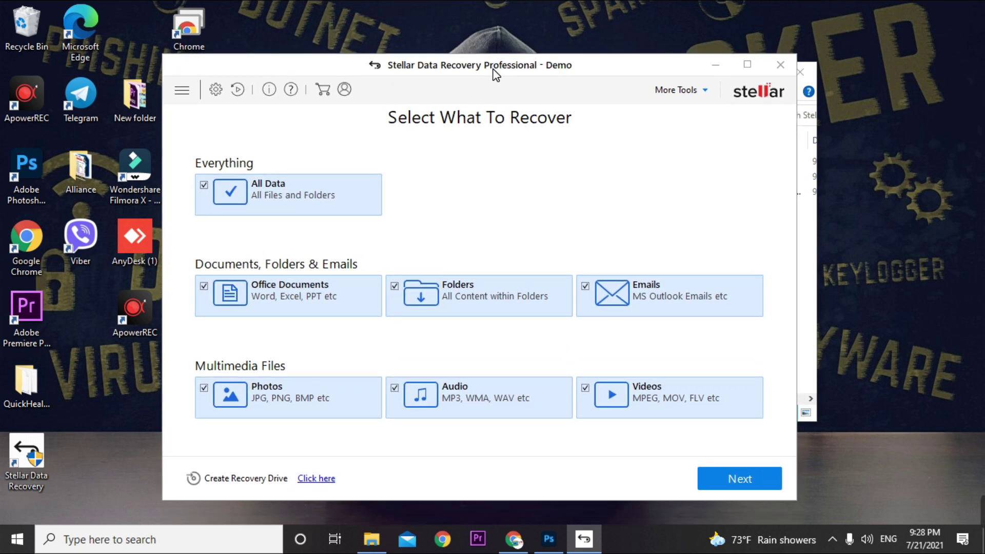
left_click(778, 67)
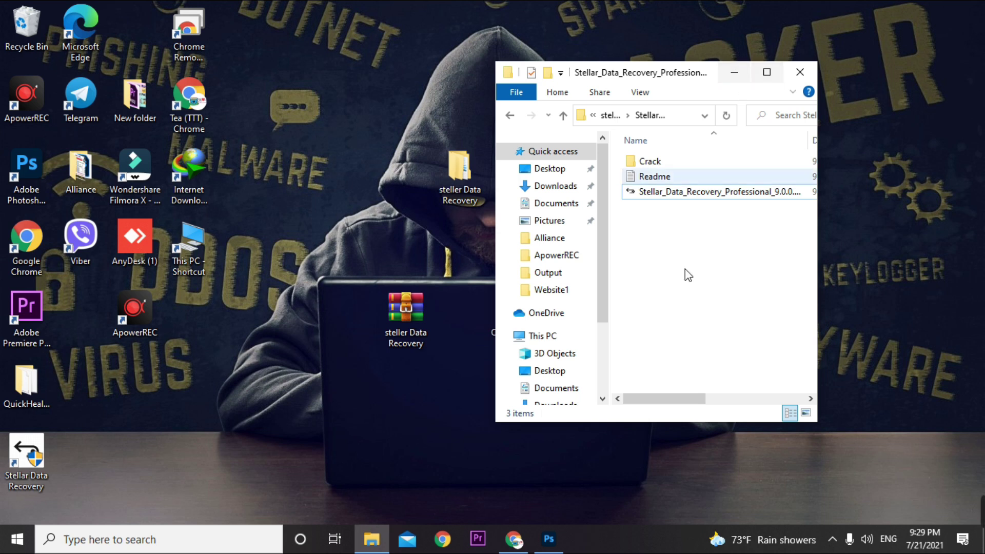
- Open the Crack folder beside the Stellar installer and check the computer's system type in the This PC properties
double_click(662, 161)
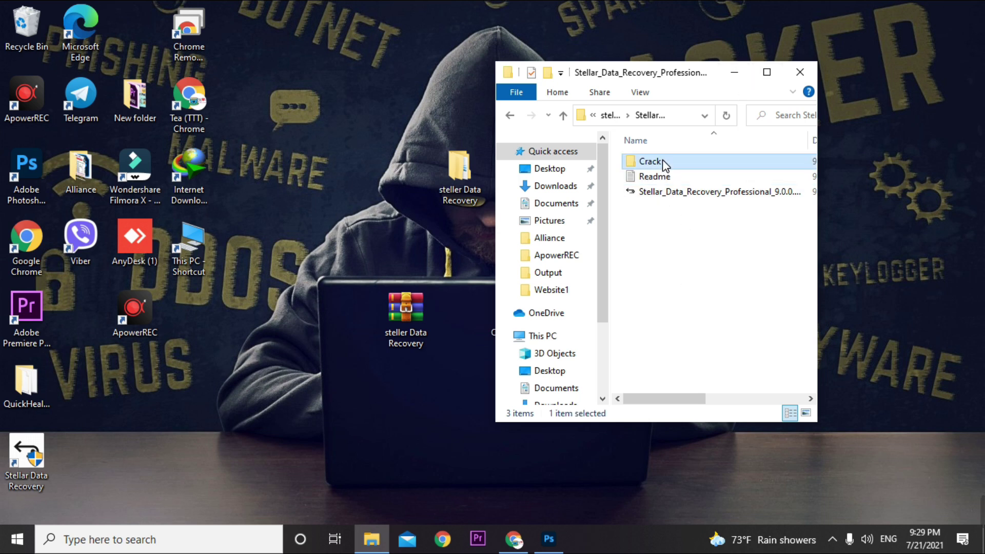
left_click_drag(656, 77, 404, 84)
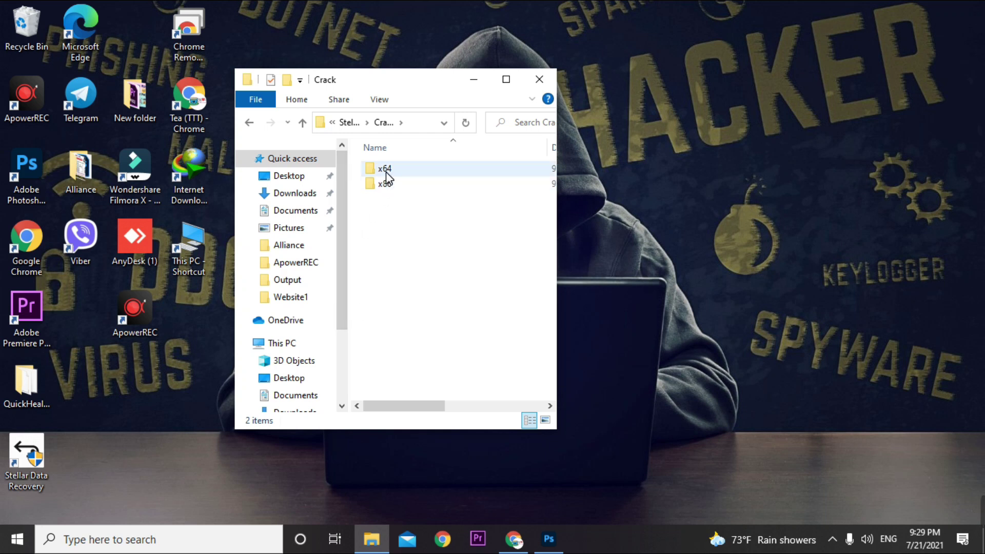
left_click(198, 243)
double_click(198, 243)
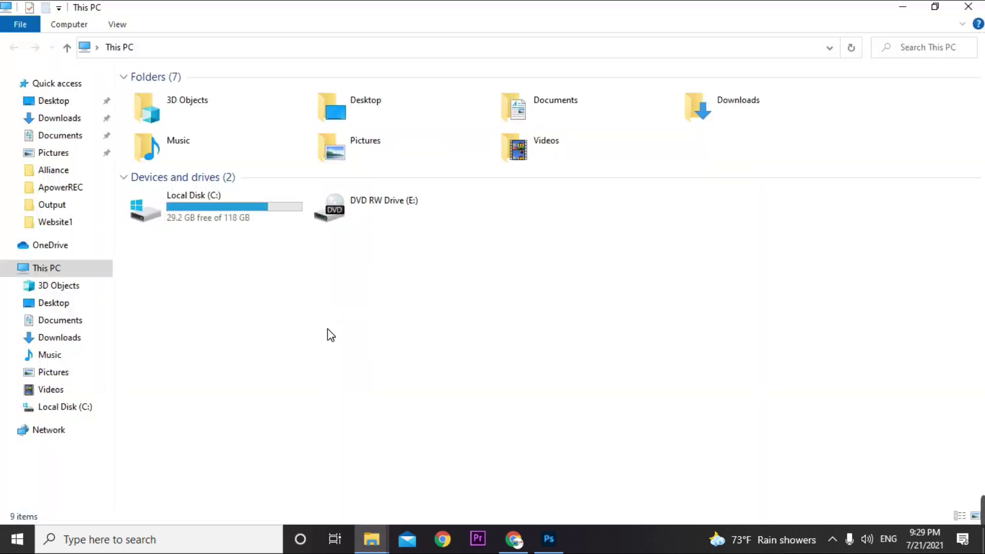
left_click(77, 26)
left_click(353, 62)
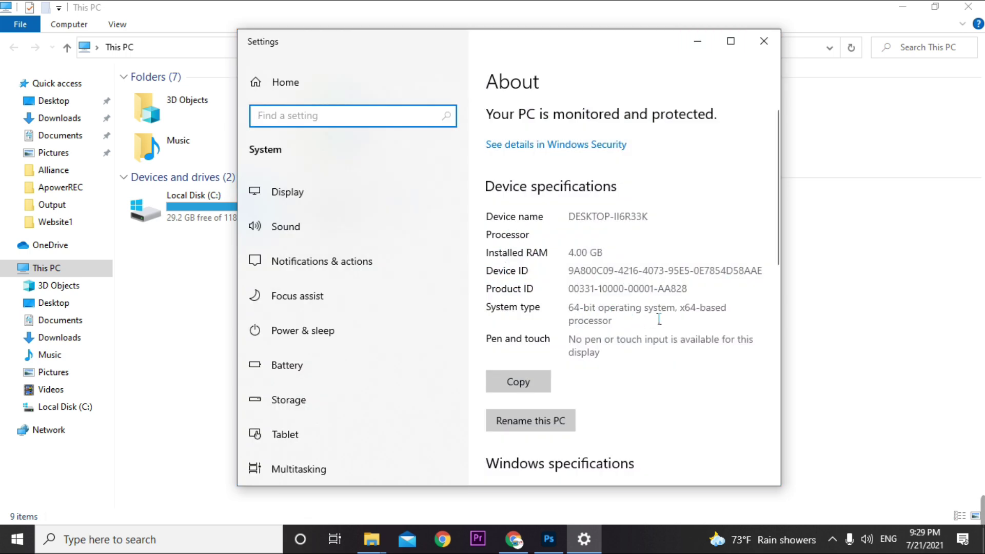
left_click(764, 41)
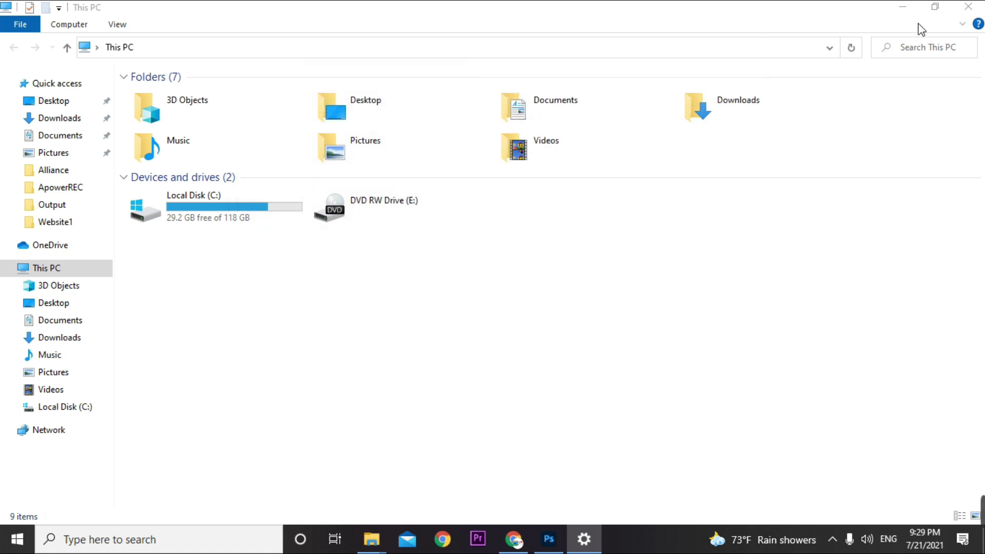
- Place the This PC window beside the Crack window and open the DR folder inside x64
left_click_drag(818, 17, 763, 82)
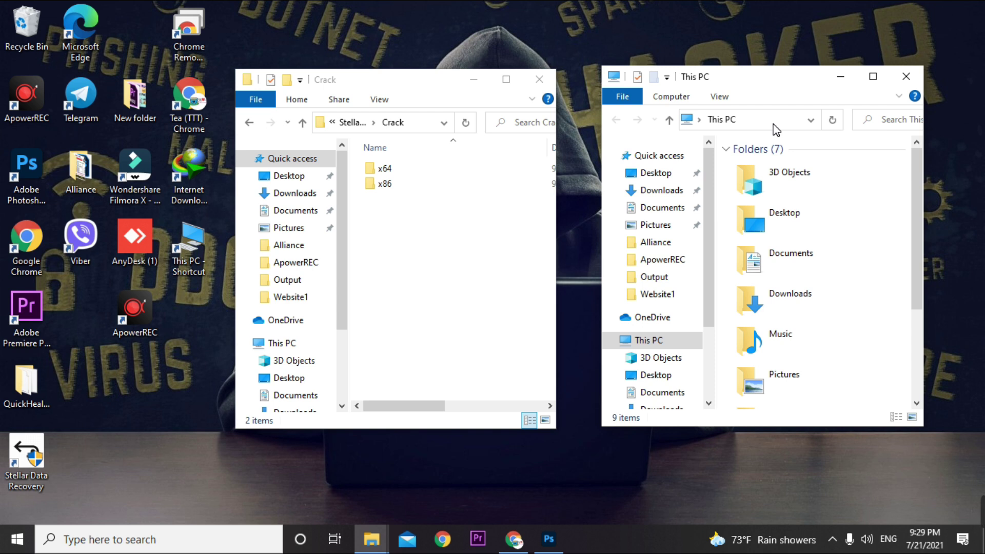
double_click(402, 167)
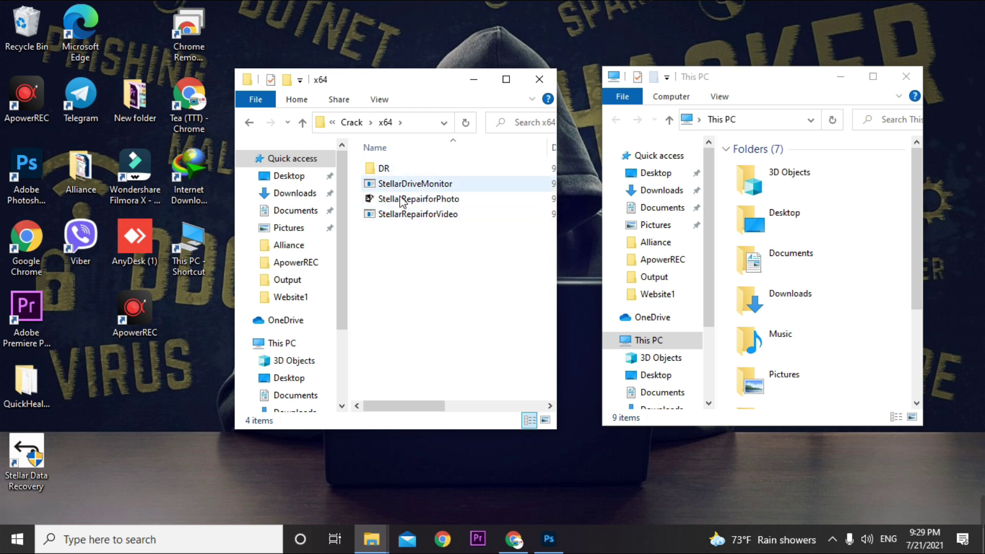
double_click(389, 168)
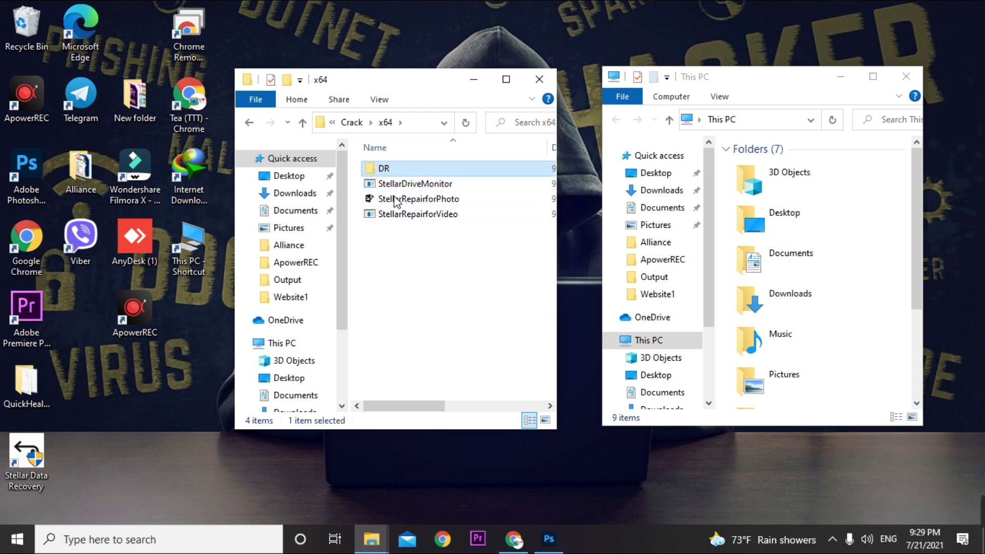
- Copy the StellarDataRecovery application from the DR folder into its parent x64 folder
left_click(505, 79)
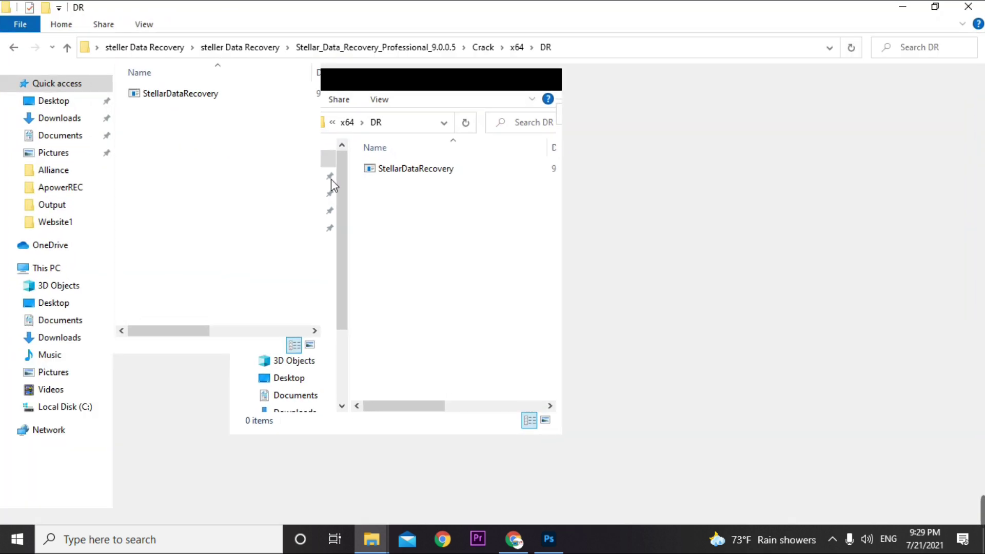
right_click(177, 97)
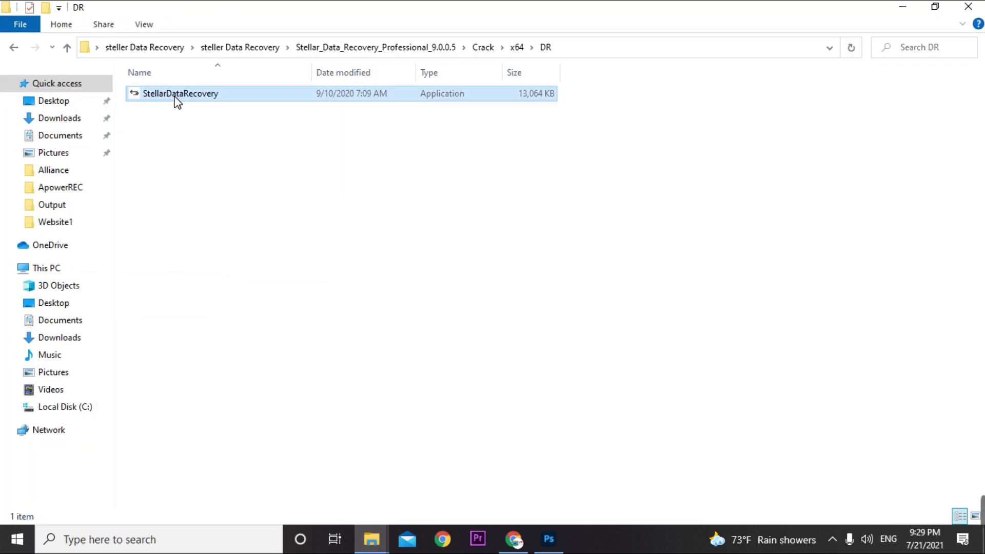
left_click(213, 362)
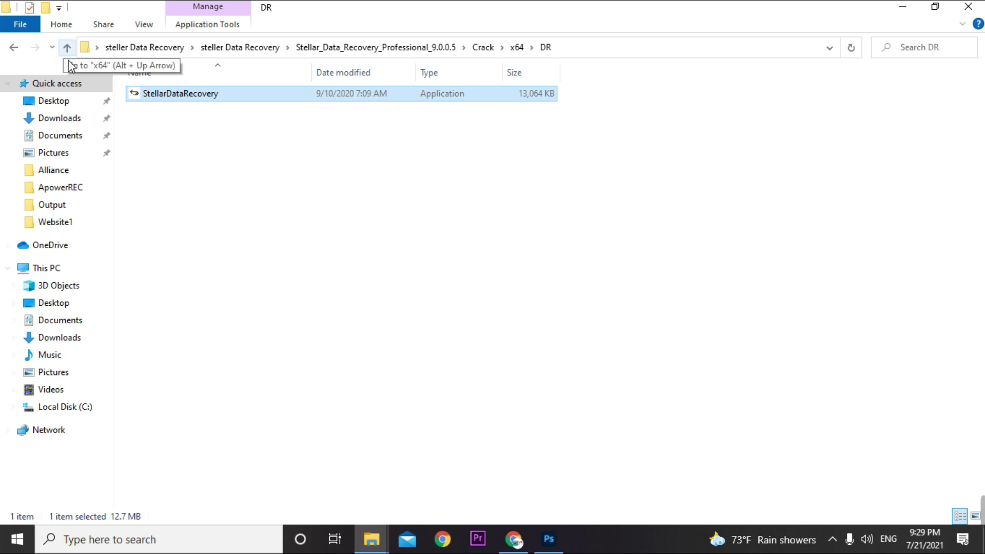
left_click(67, 52)
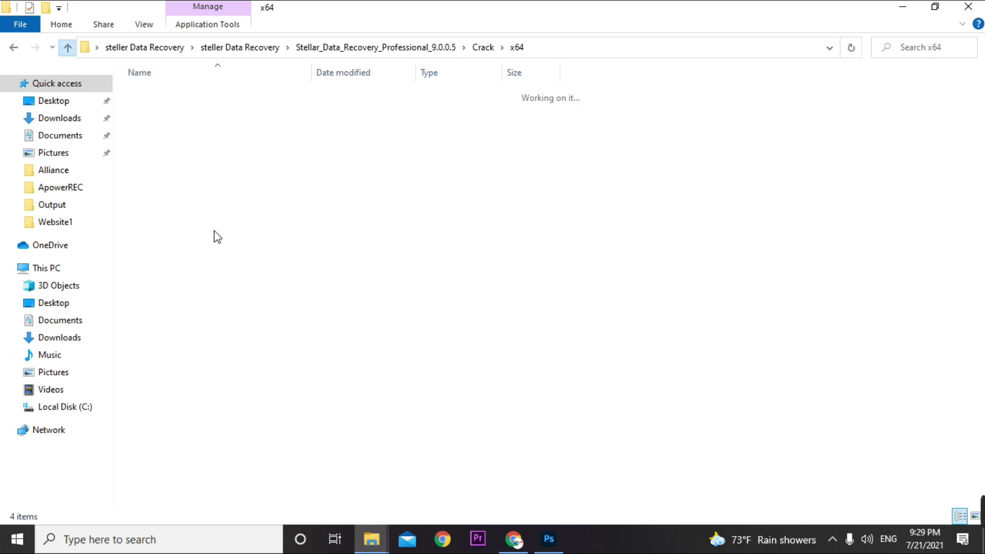
right_click(178, 165)
left_click(229, 270)
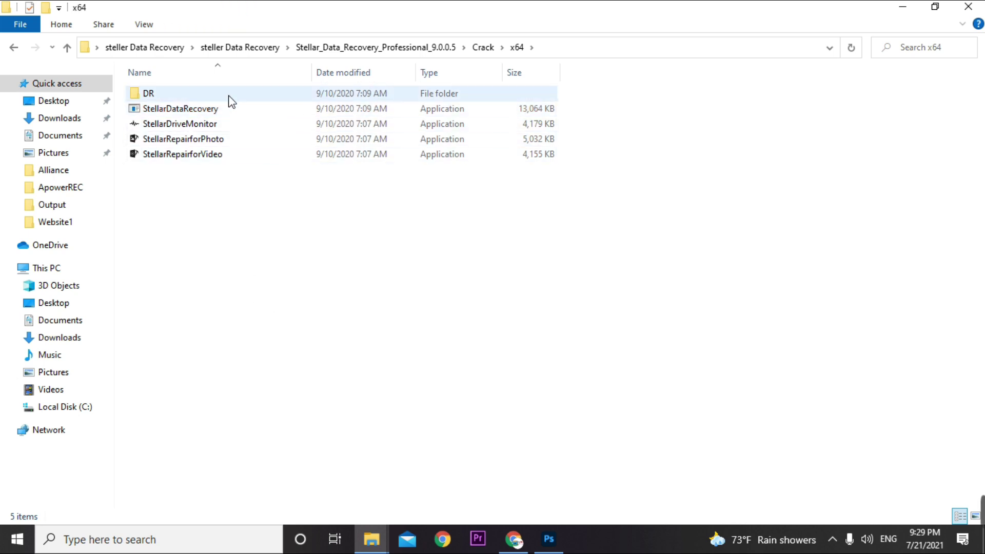
- Copy the four Stellar application files in the x64 folder, leaving out DR, and minimize the window
left_click_drag(214, 241, 193, 112)
right_click(193, 113)
left_click(228, 308)
left_click(894, 6)
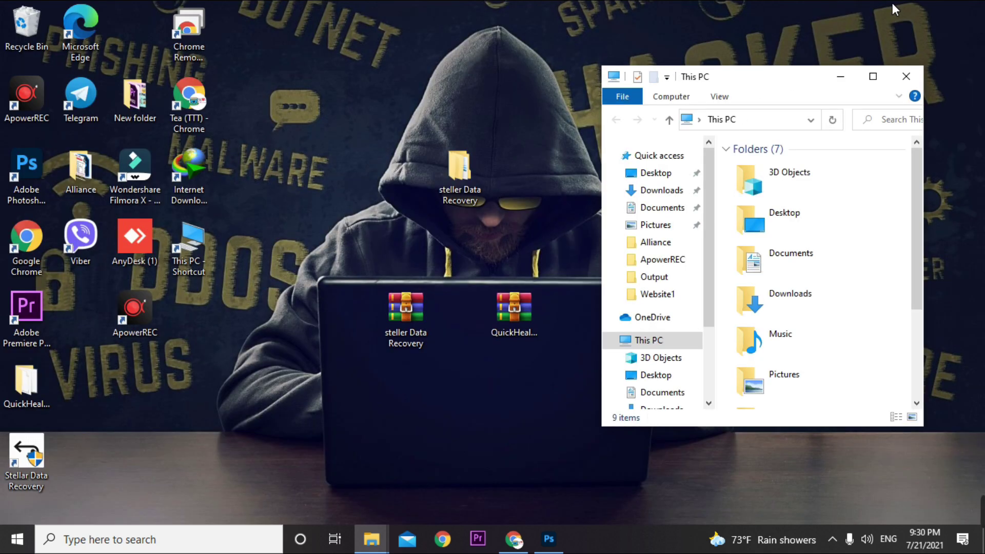
- Move the Stellar Data Recovery shortcut under ApowerREC on the desktop and open its file location in a maximized window
left_click(51, 455)
left_click_drag(20, 462, 141, 415)
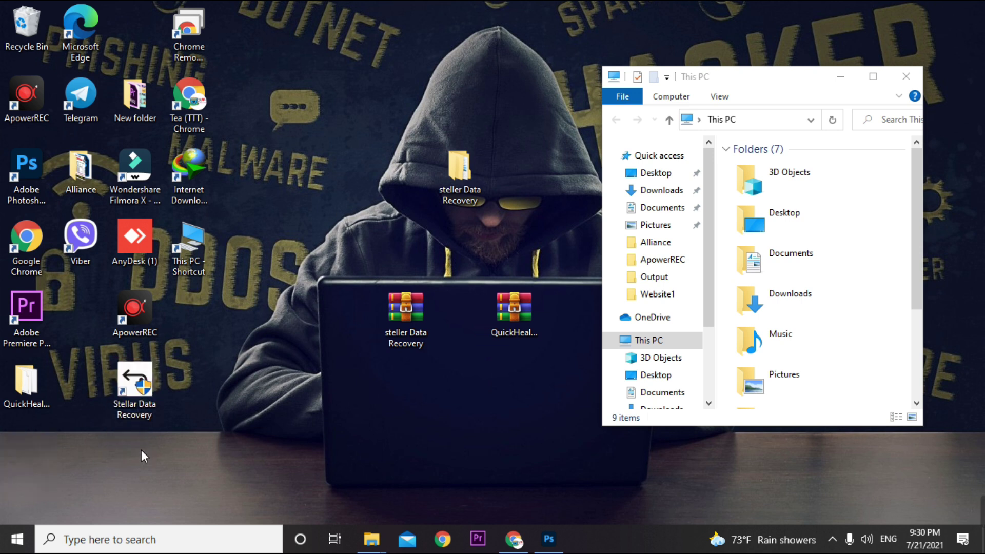
right_click(135, 399)
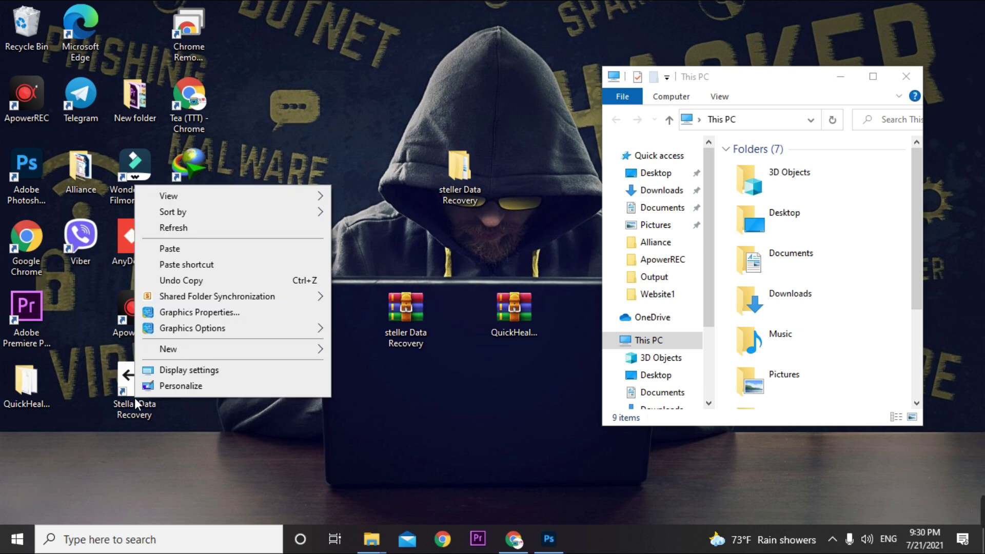
right_click(134, 398)
left_click(205, 78)
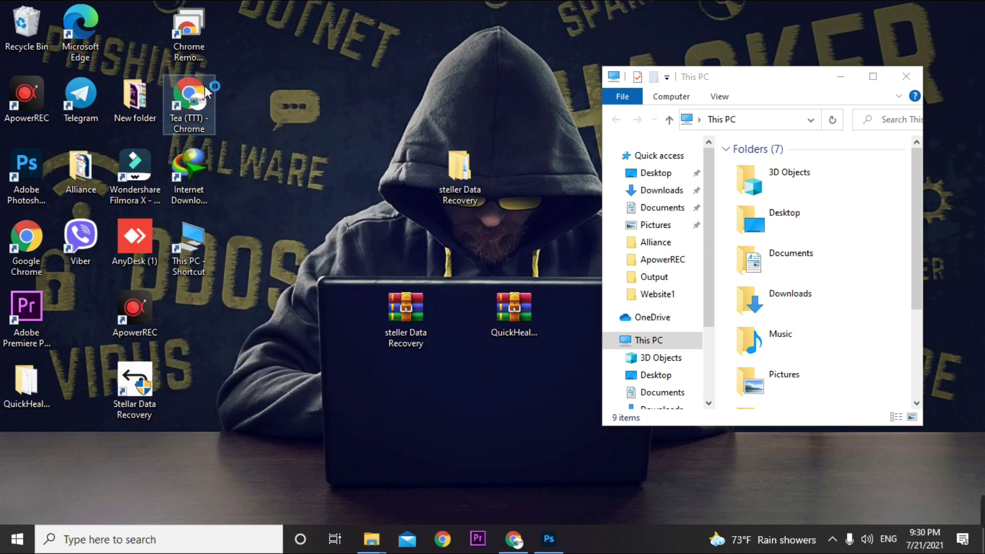
left_click(892, 95)
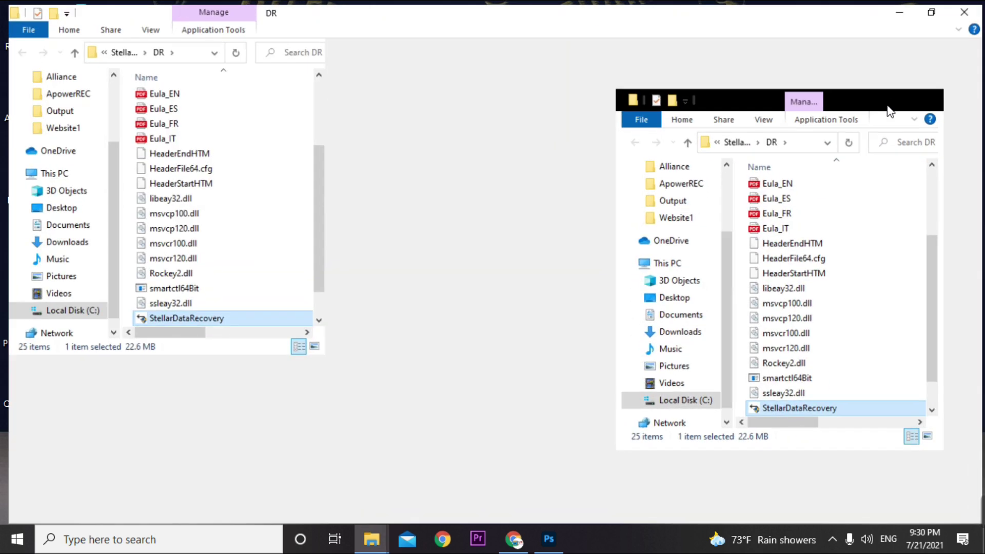
left_click(702, 226)
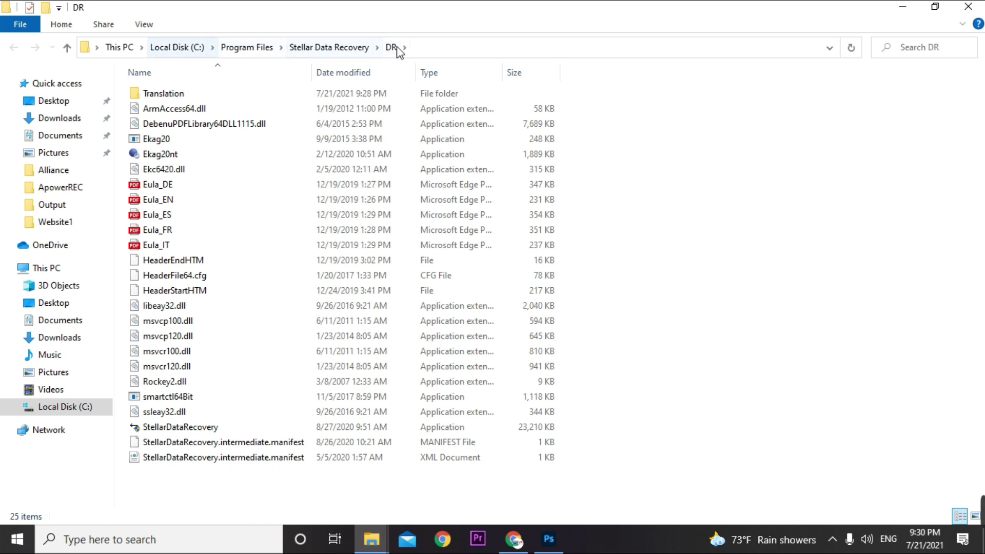
- Paste the copied files into the installed DR folder, replacing StellarDataRecovery.exe and granting administrator permission for all current items
right_click(655, 172)
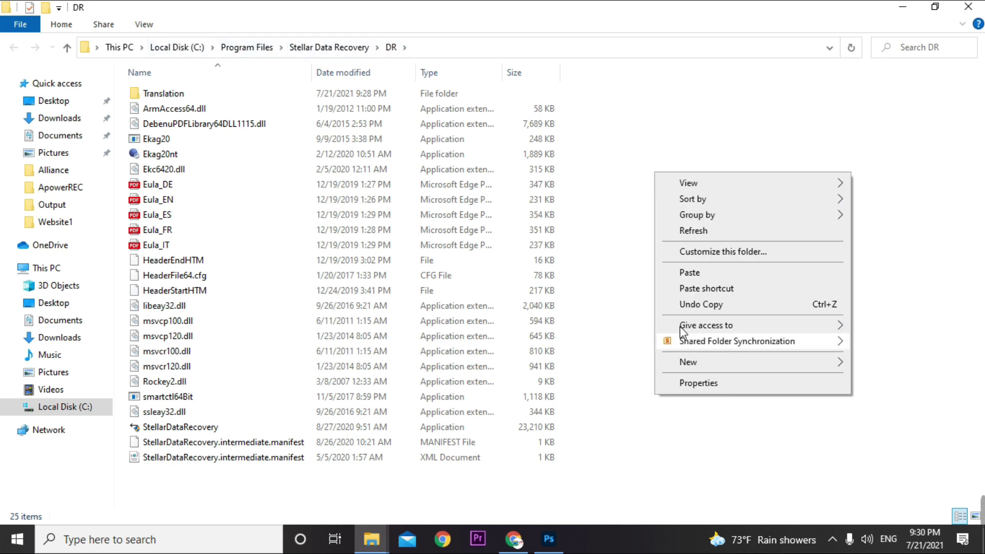
left_click(685, 277)
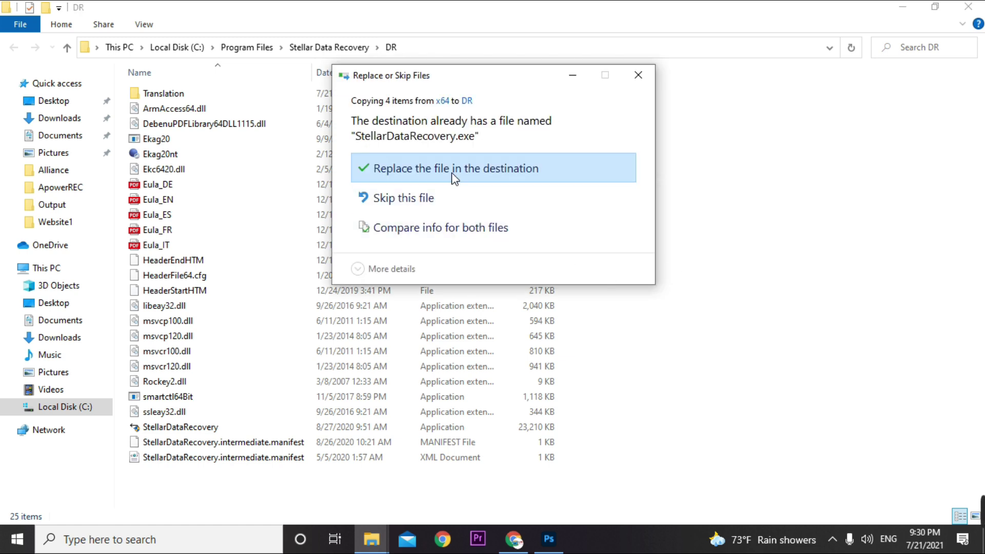
left_click(451, 172)
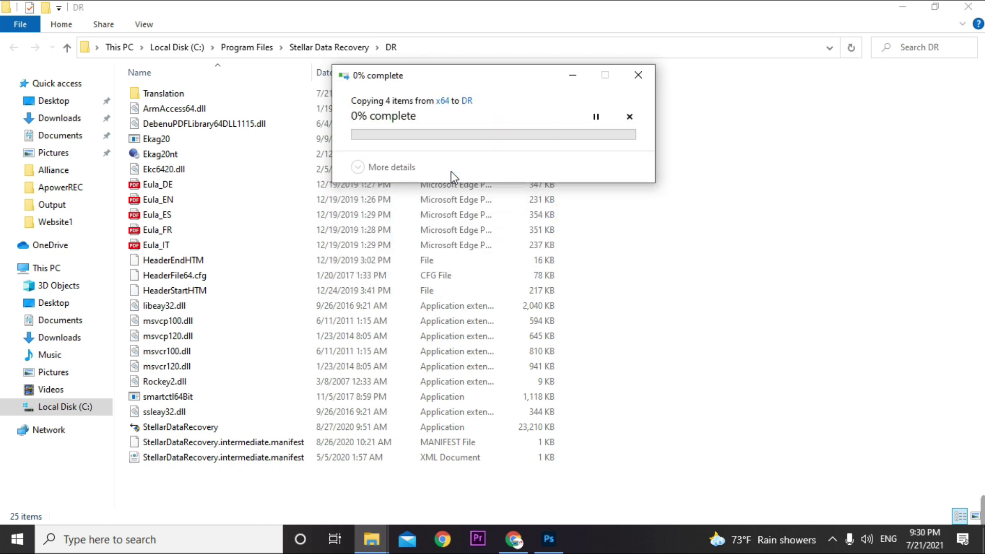
left_click(408, 177)
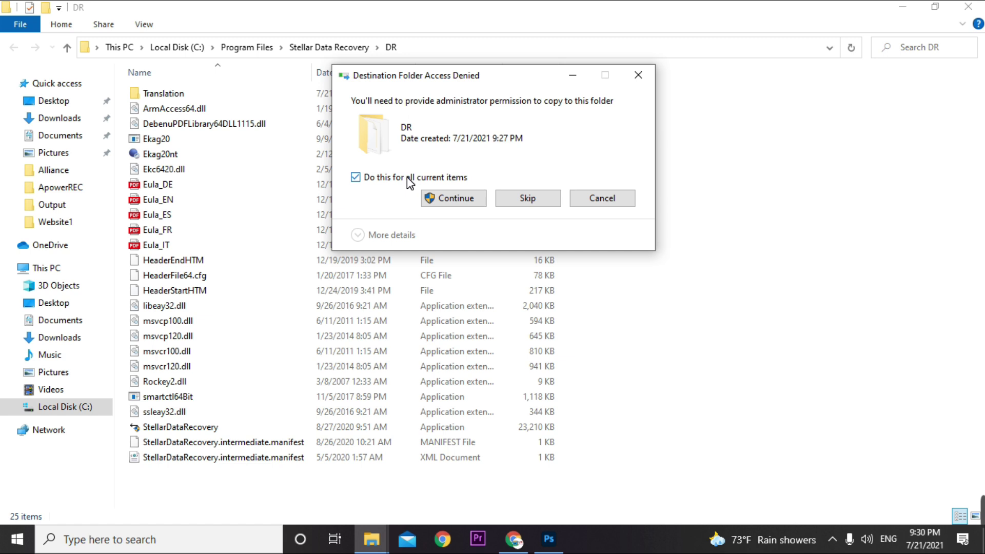
left_click(456, 199)
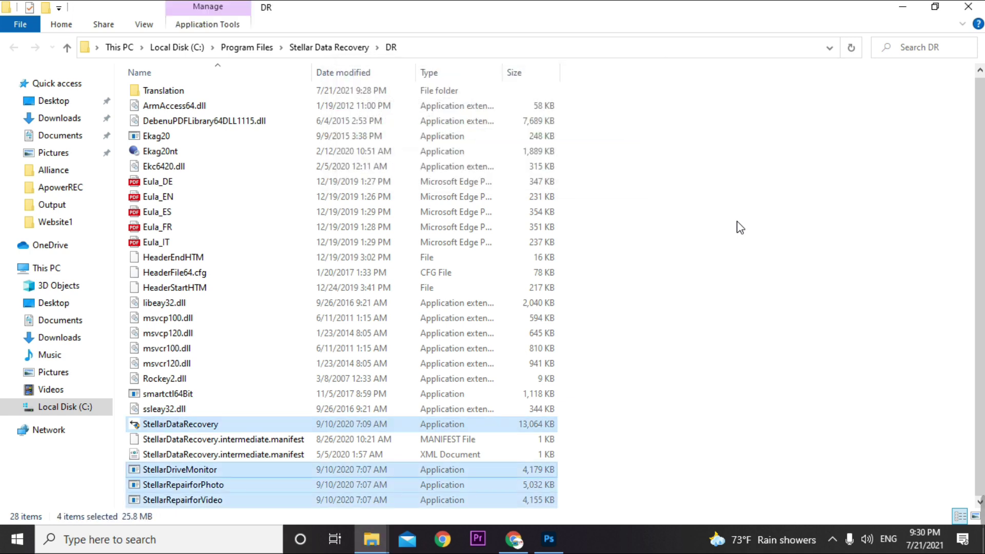
- Close the installation folder and launch Stellar Data Recovery from its desktop shortcut, dismissing the AutoPlay notification
left_click(968, 6)
left_click(135, 385)
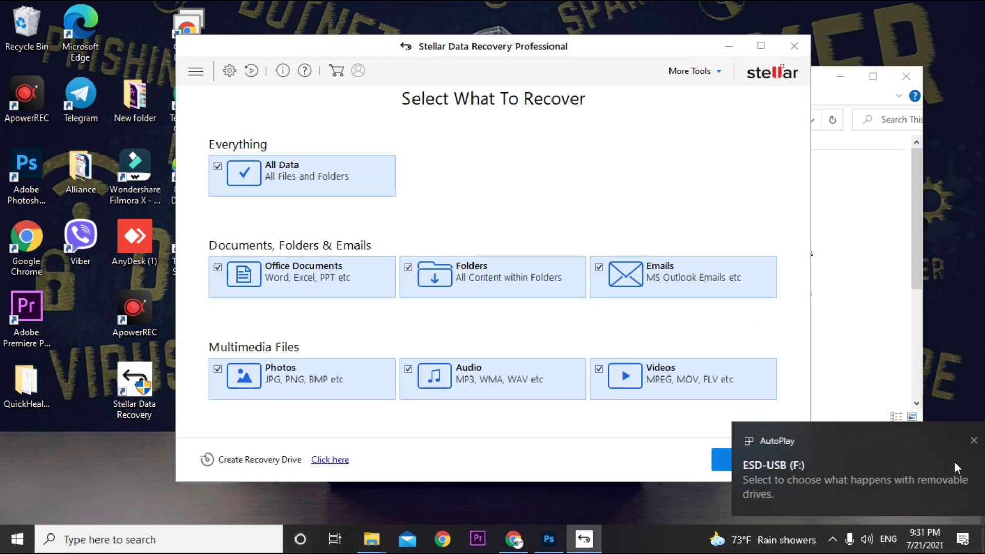
left_click(953, 443)
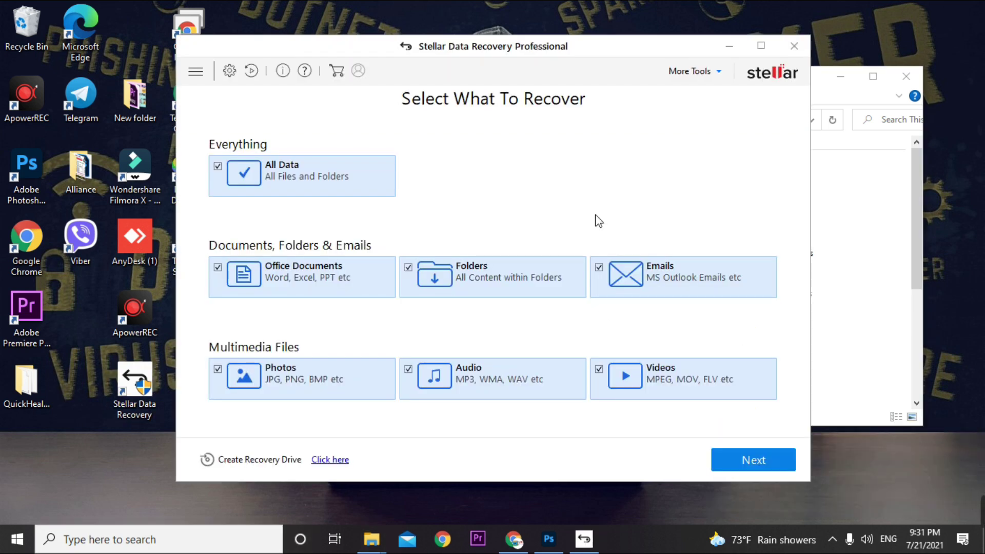
left_click_drag(591, 52, 574, 55)
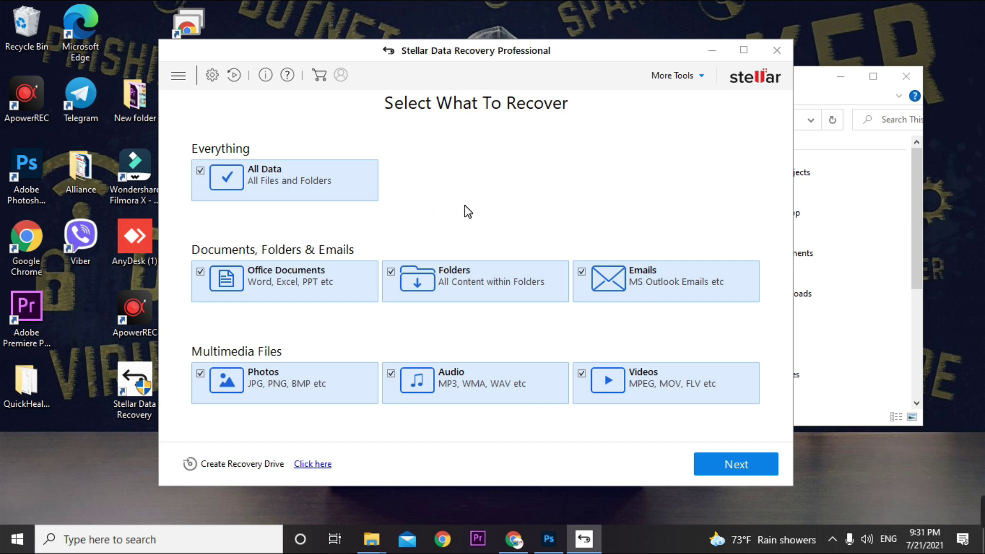
- Limit the recovery to Photos and start a deep scan of the ESD-USB (F:) drive
left_click(200, 171)
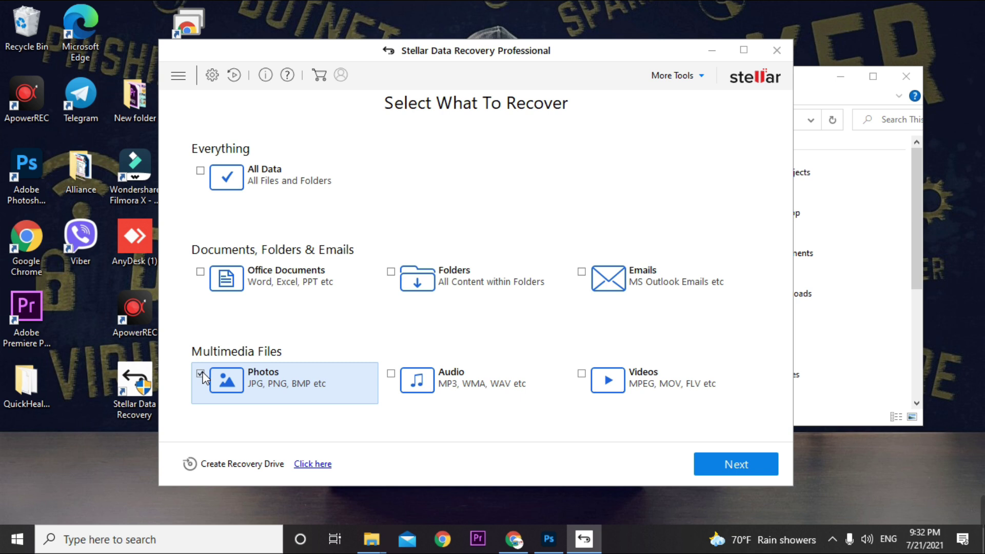
left_click(720, 460)
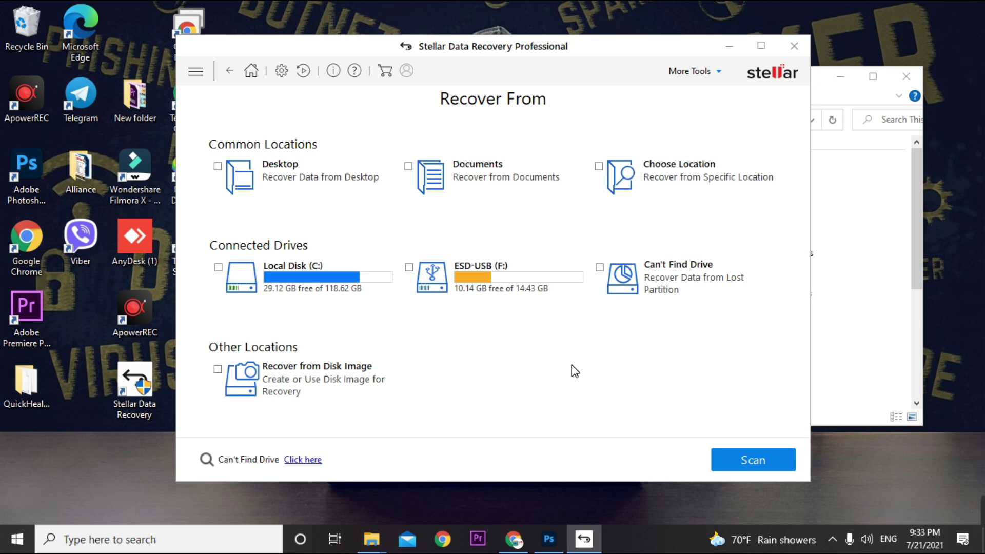
left_click(408, 267)
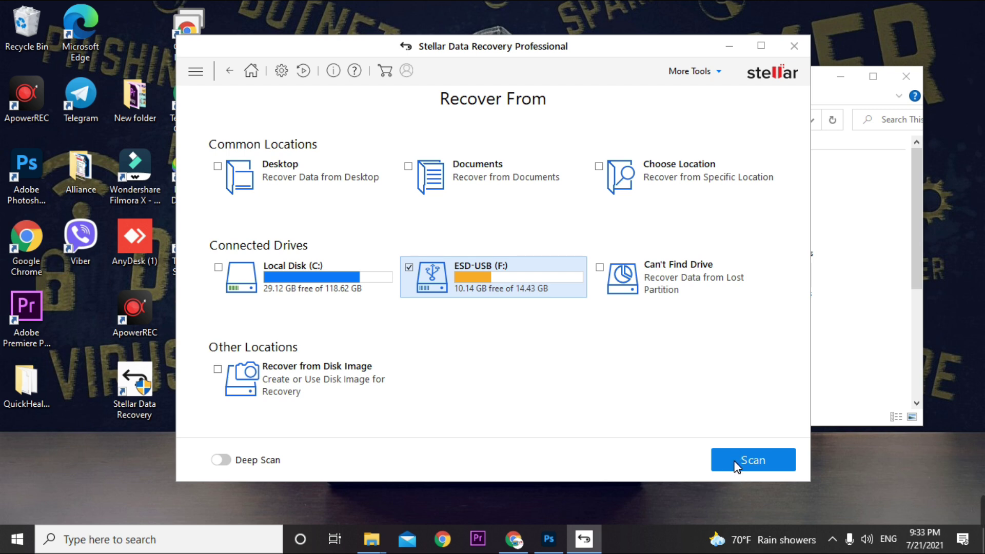
left_click(226, 460)
left_click(733, 458)
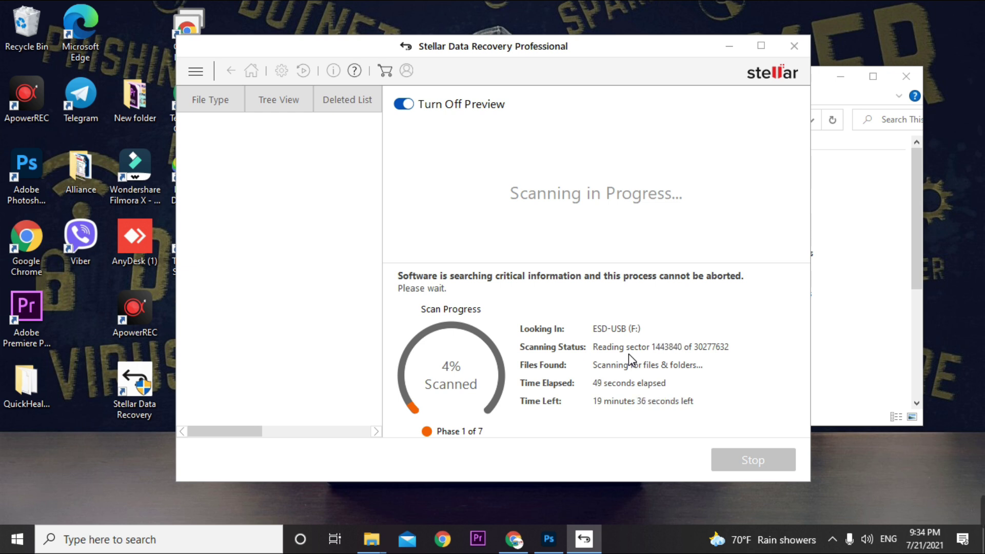
- Switch to Chrome and find the paragraph on recovery chances by file type in the ransomware data recovery post
left_click(515, 539)
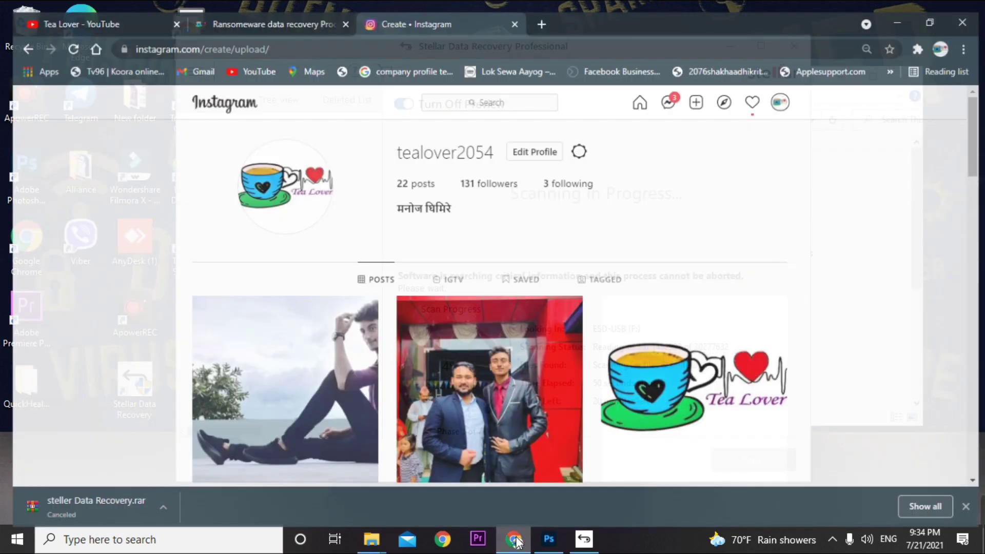
left_click(241, 9)
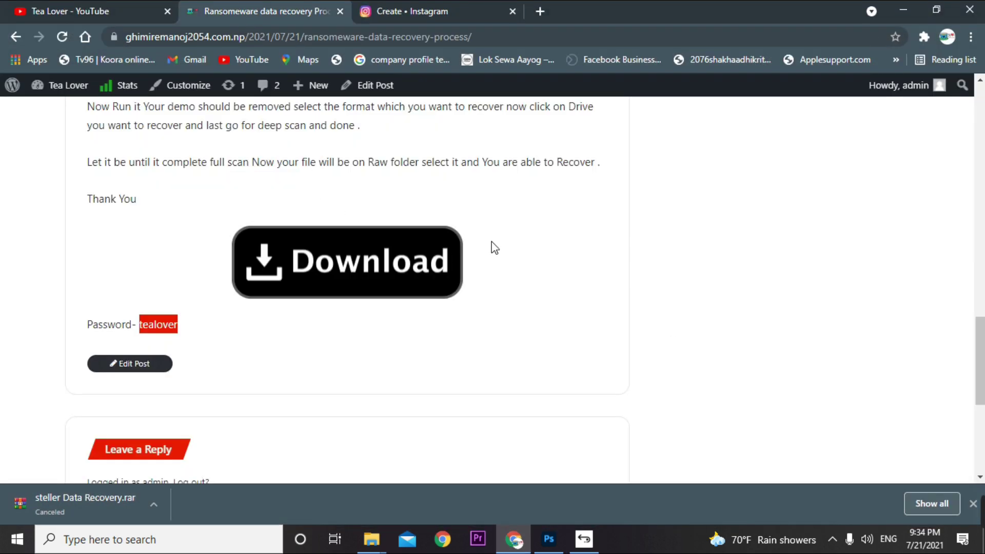
scroll(494, 247, "up", 8)
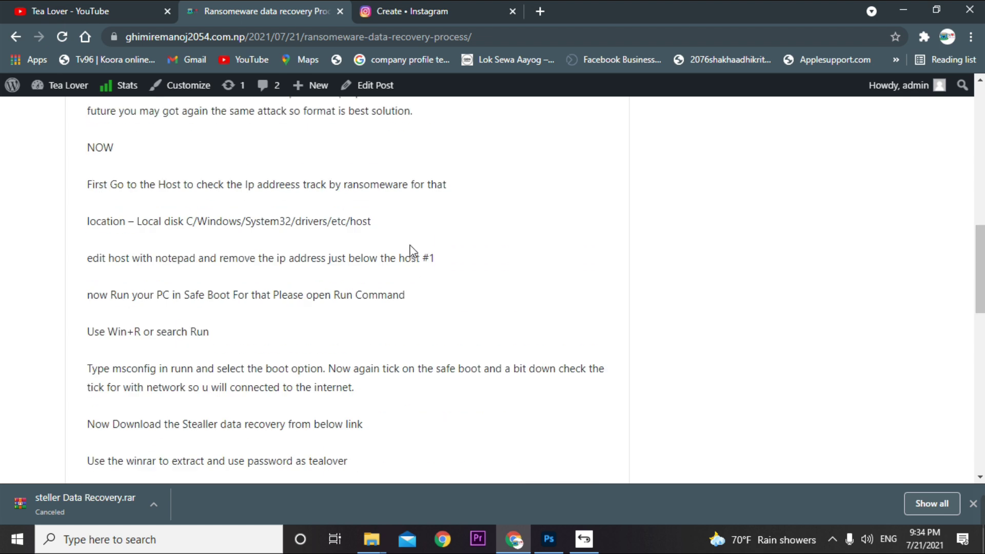
scroll(411, 252, "up", 3)
scroll(263, 380, "up", 3)
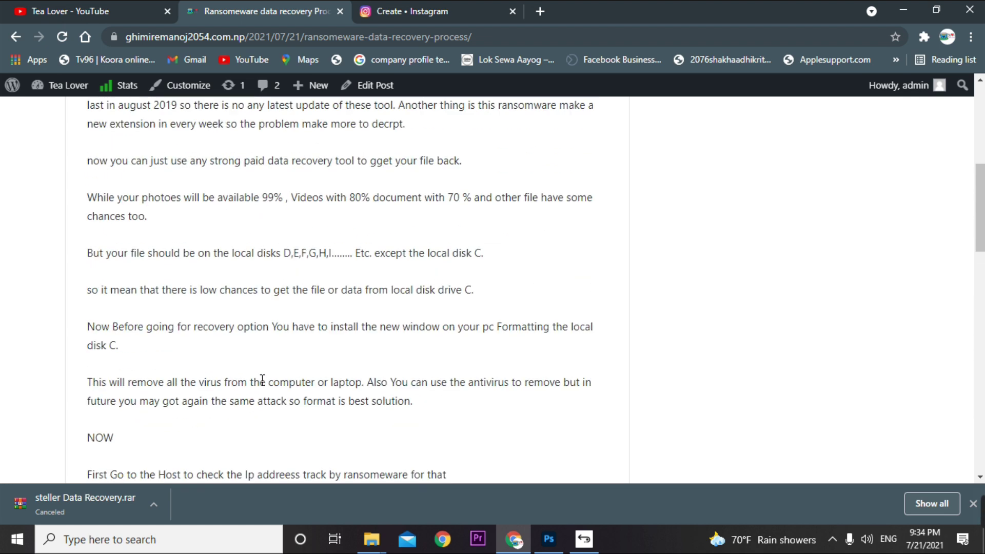
- Highlight the recovery chances for photos, videos and documents in the post, and switch back to Stellar Data Recovery
left_click_drag(243, 202, 274, 202)
left_click(277, 236)
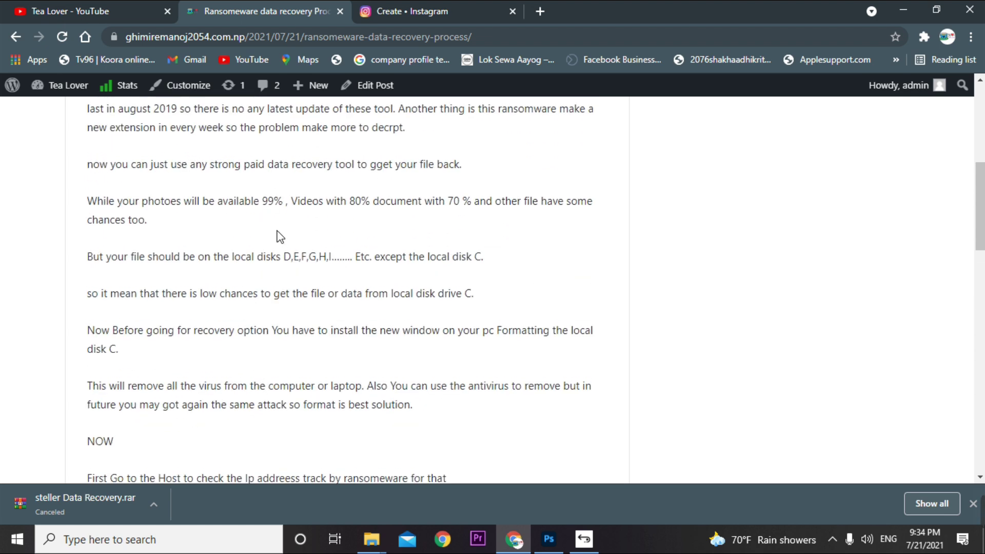
left_click_drag(149, 202, 216, 202)
left_click(349, 232)
left_click_drag(370, 203, 291, 202)
left_click(330, 228)
left_click_drag(432, 202, 474, 207)
left_click(386, 236)
key("alt+Tab")
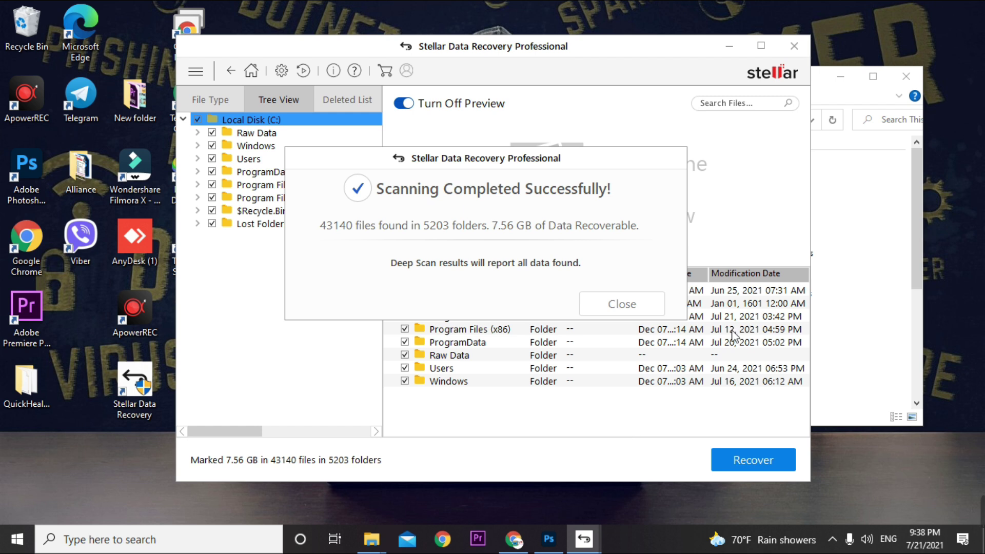
- Close the scan summary, unmark everything under Local Disk (C:) in the results tree, and expand Raw Data
left_click(636, 304)
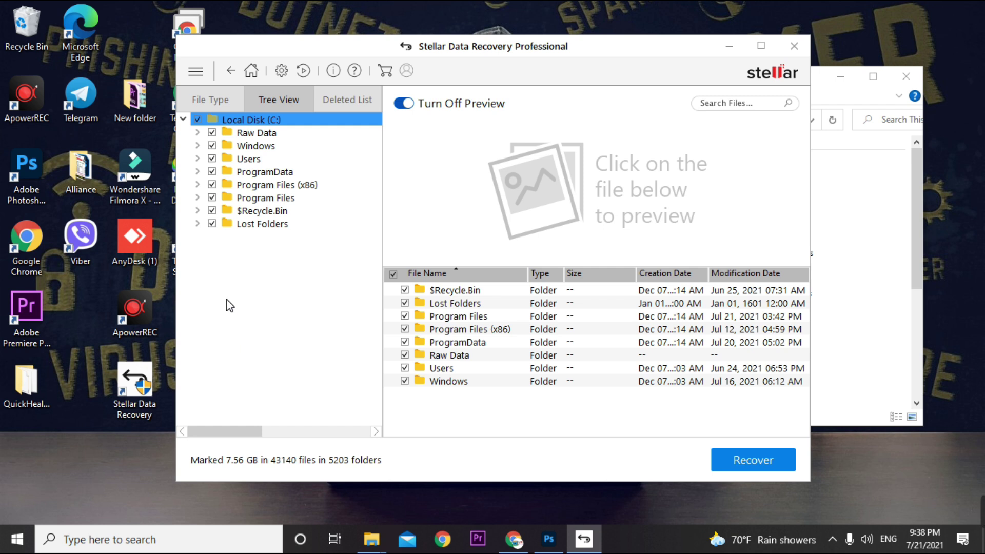
left_click(197, 119)
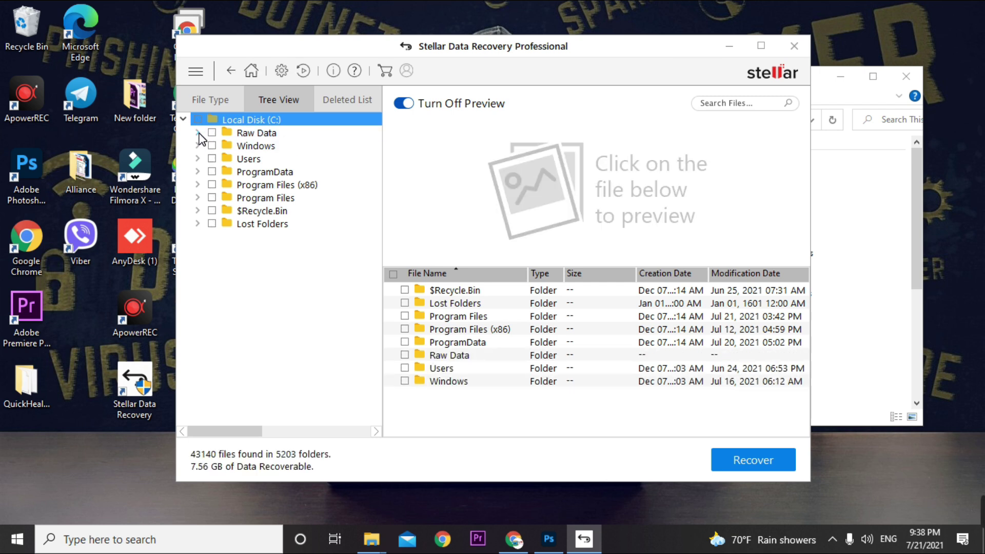
left_click(198, 133)
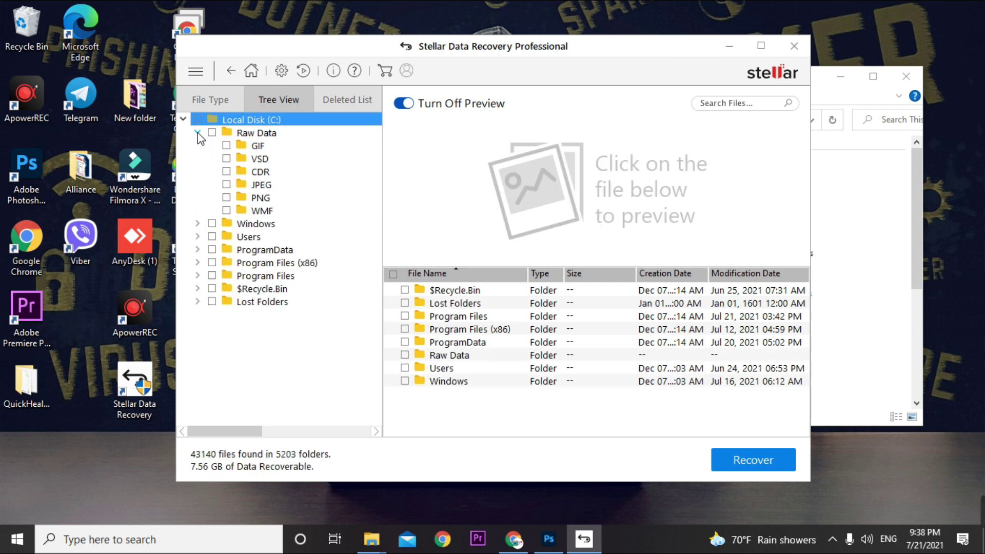
- Look through the files found in the JPEG folder under Raw Data
left_click(261, 185)
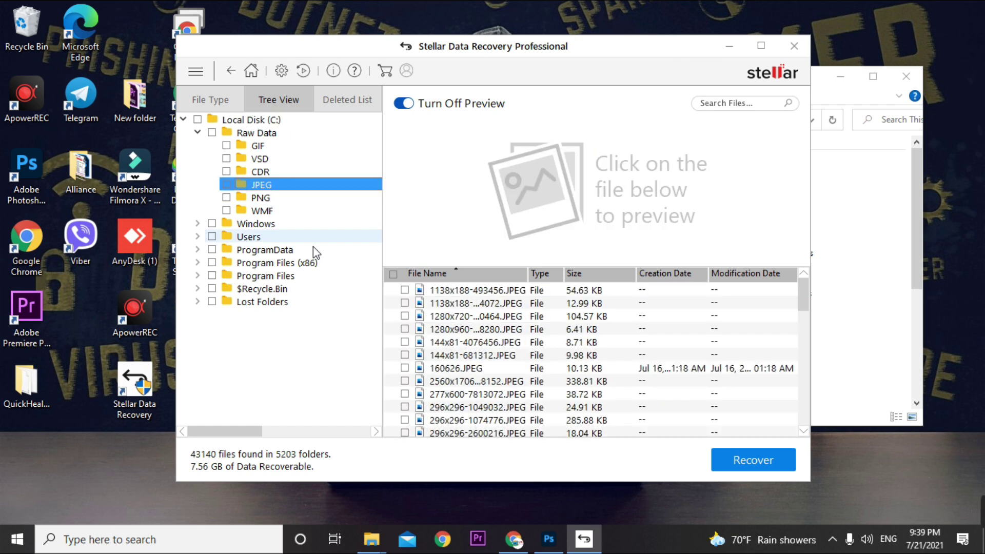
scroll(541, 365, "down", 15)
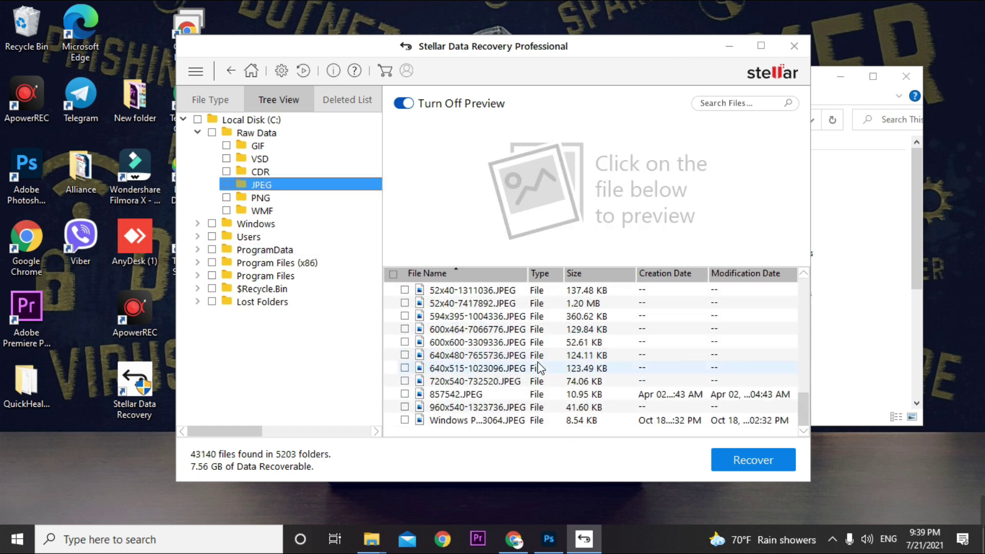
scroll(535, 407, "up", 15)
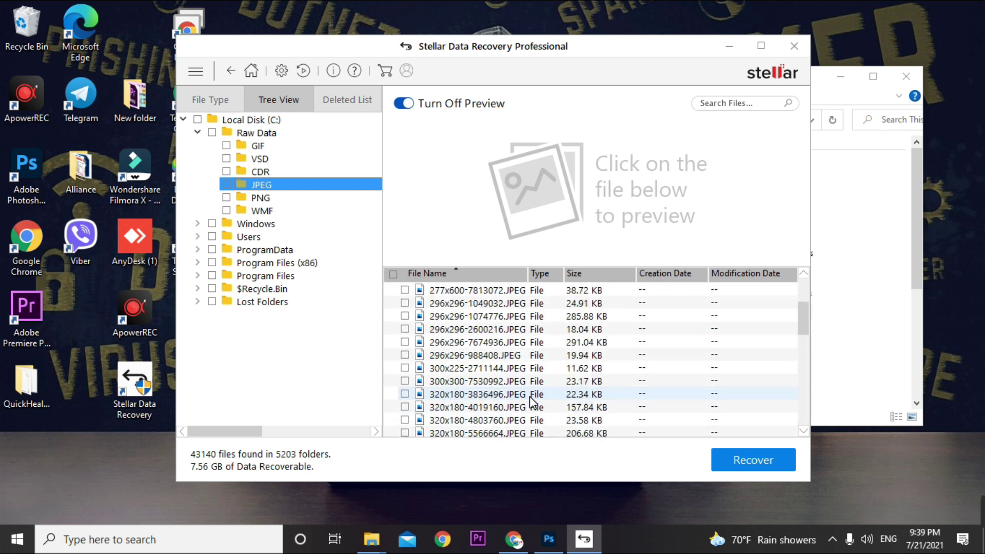
- Mark the JPEG folder under Raw Data for recovery and save its files to the ESD-USB (F:) drive
scroll(500, 333, "up", 3)
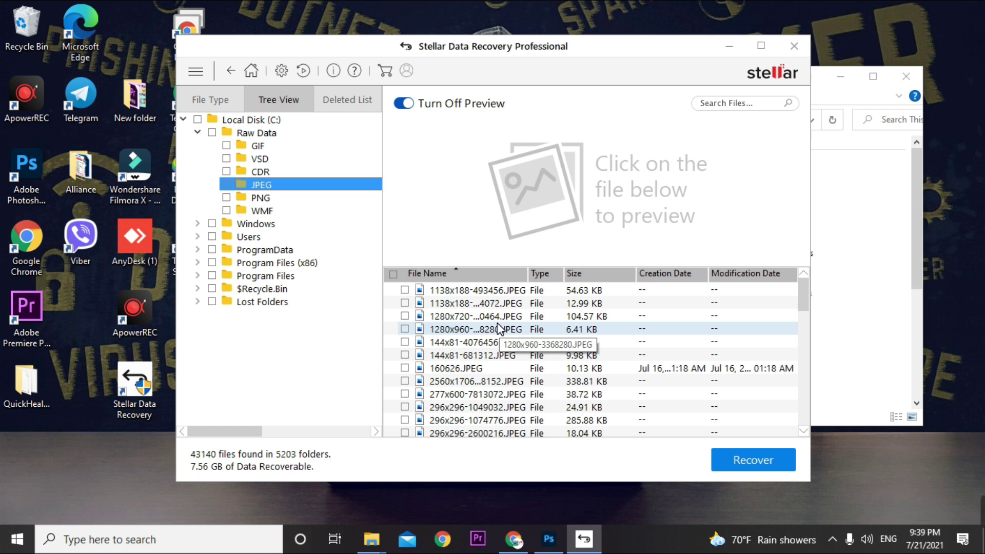
left_click(227, 184)
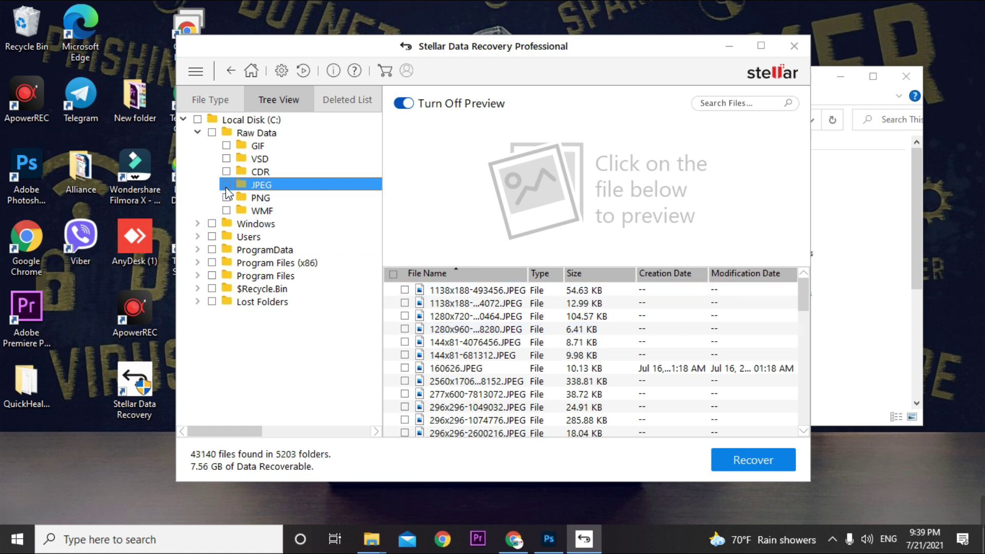
left_click(748, 460)
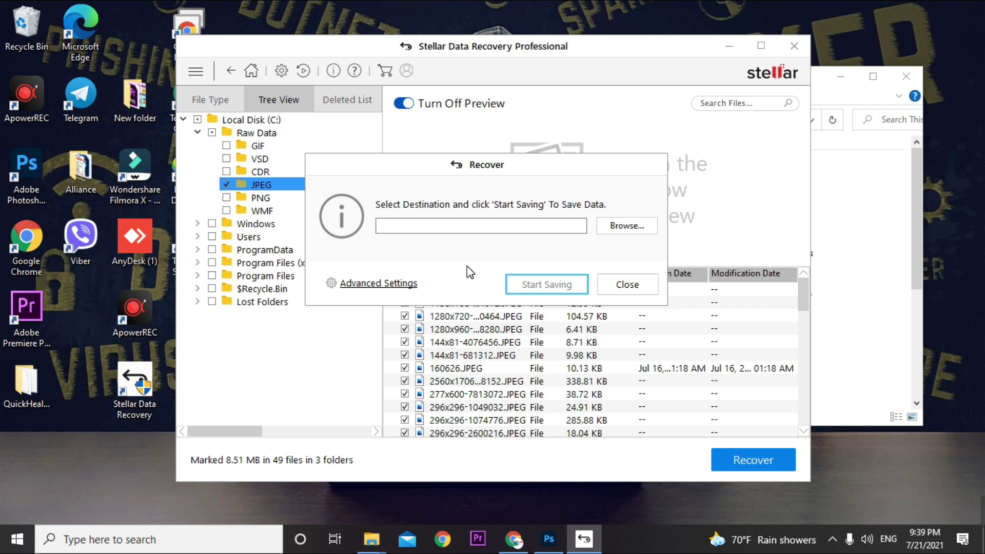
left_click(615, 229)
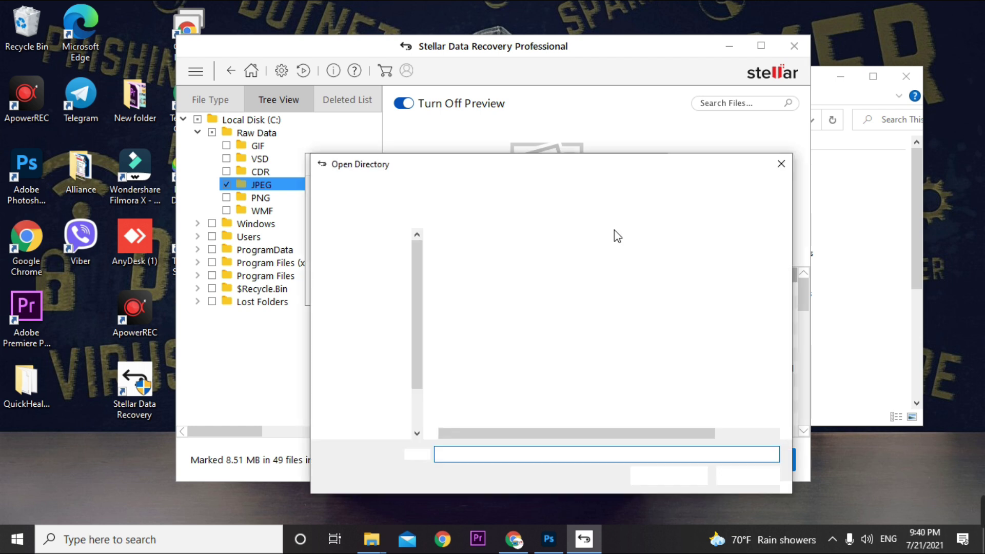
left_click(394, 421)
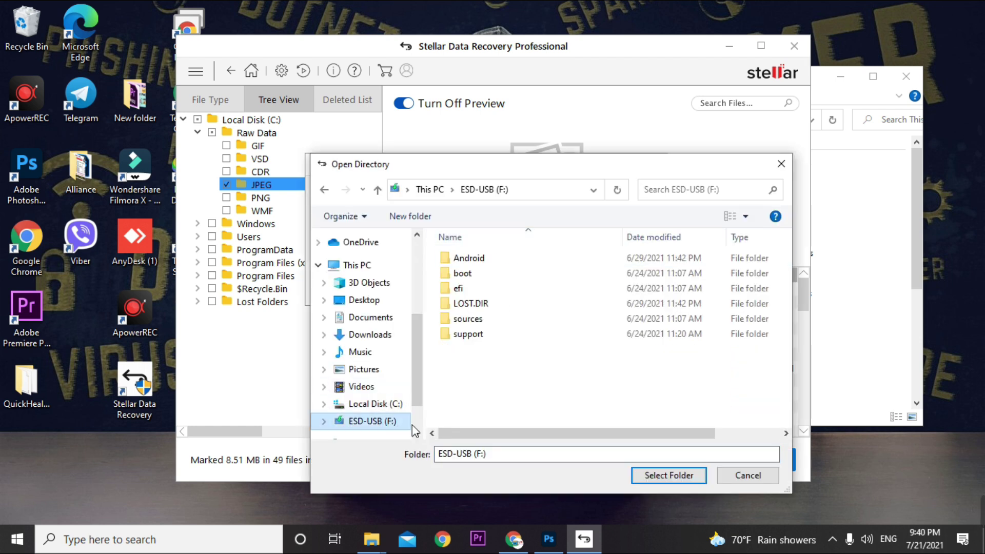
left_click(659, 476)
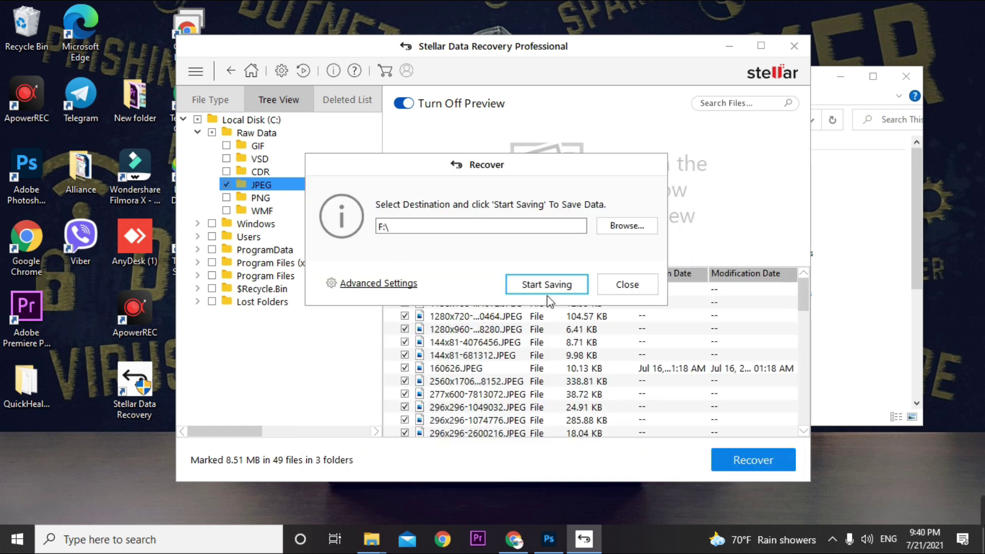
left_click(544, 292)
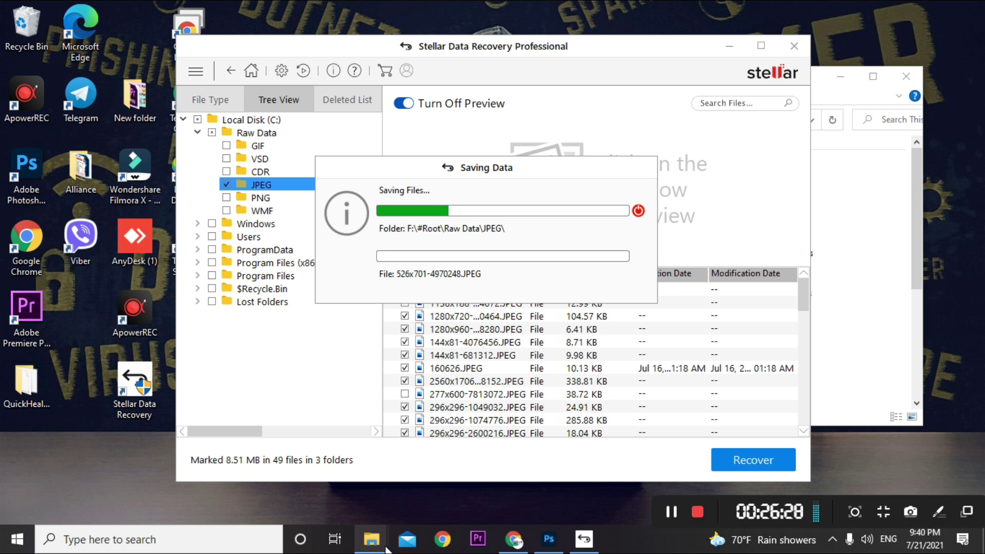
- Switch to File Explorer and open the recovered JPEG folder inside #Root and Raw Data on the ESD-USB (F:) drive
mouse_move(386, 543)
left_click(299, 458)
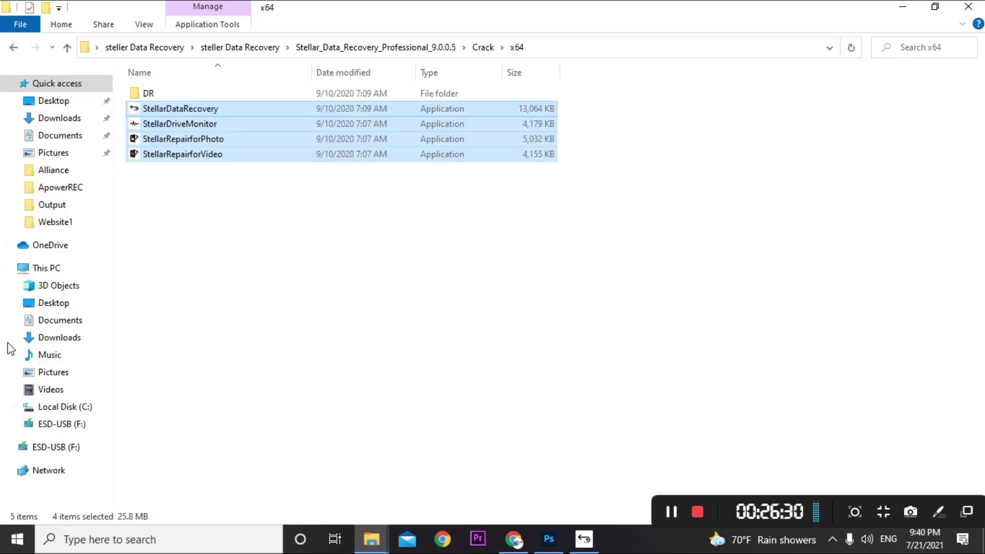
left_click(58, 426)
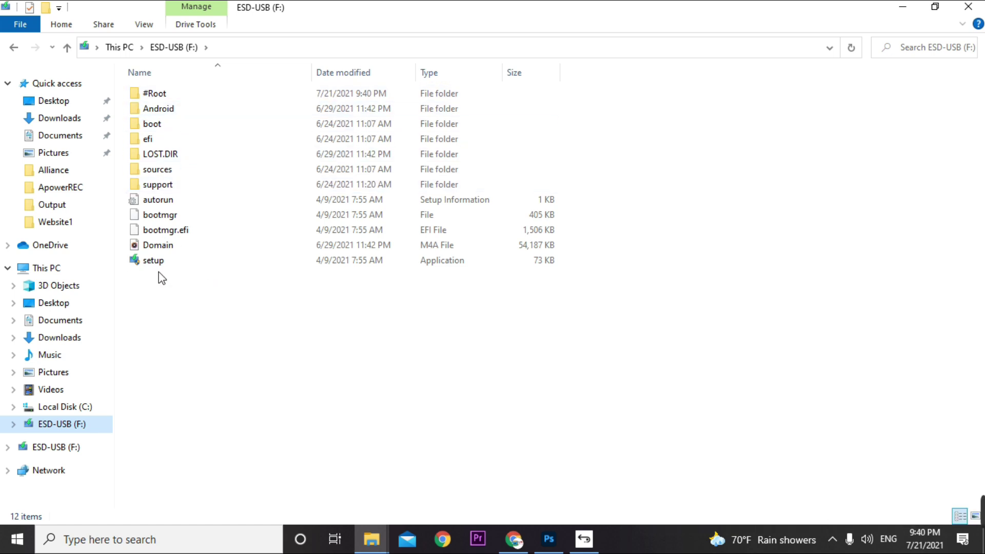
double_click(165, 102)
double_click(165, 97)
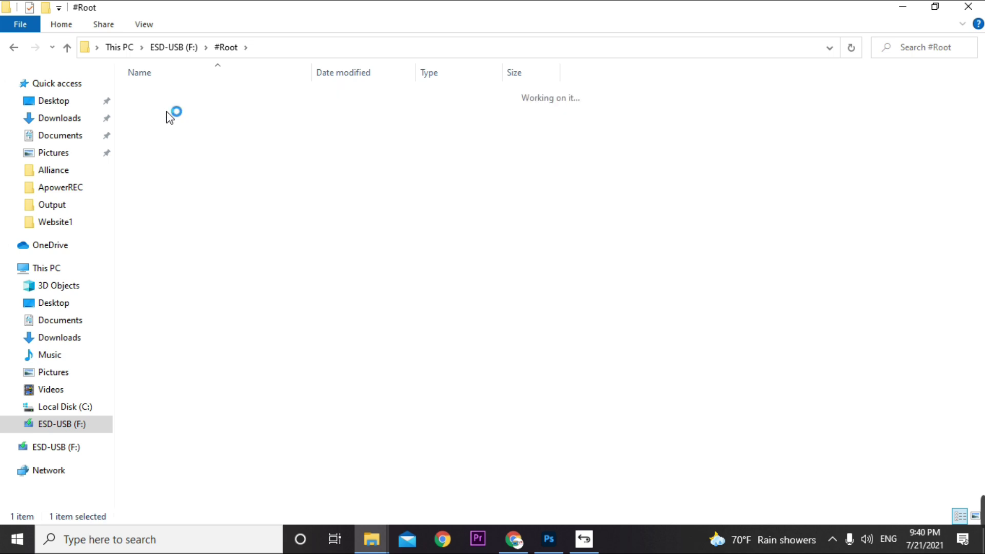
left_click(183, 99)
double_click(183, 98)
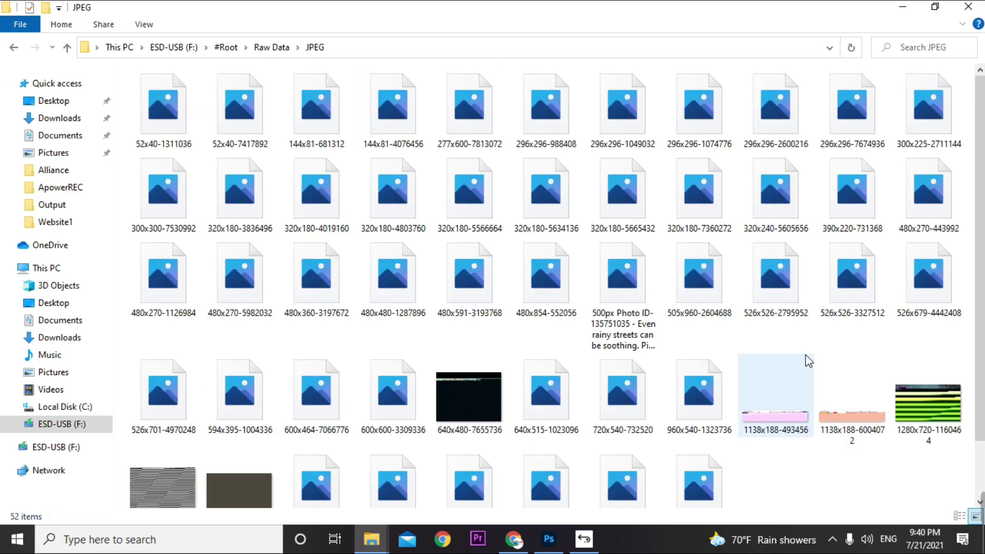